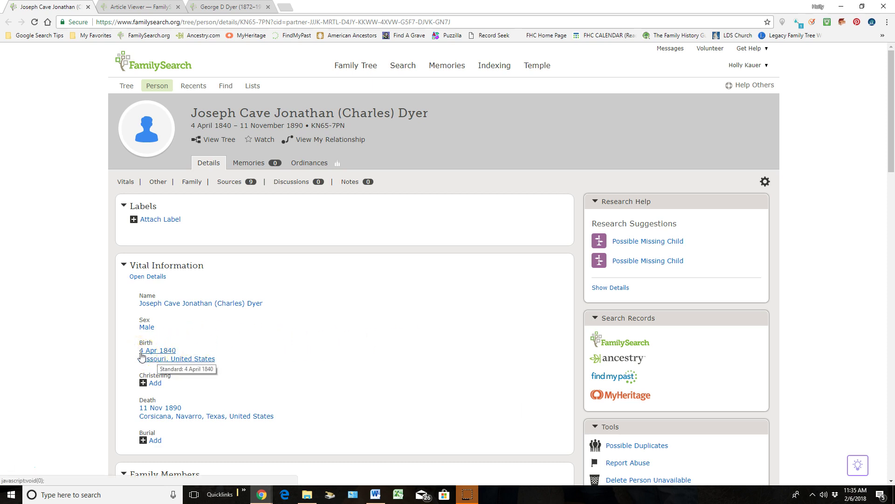
Step: Check the Standard tooltips for the birth date and birthplace, then expand the birth entry's details and sources
click(150, 354)
click(169, 365)
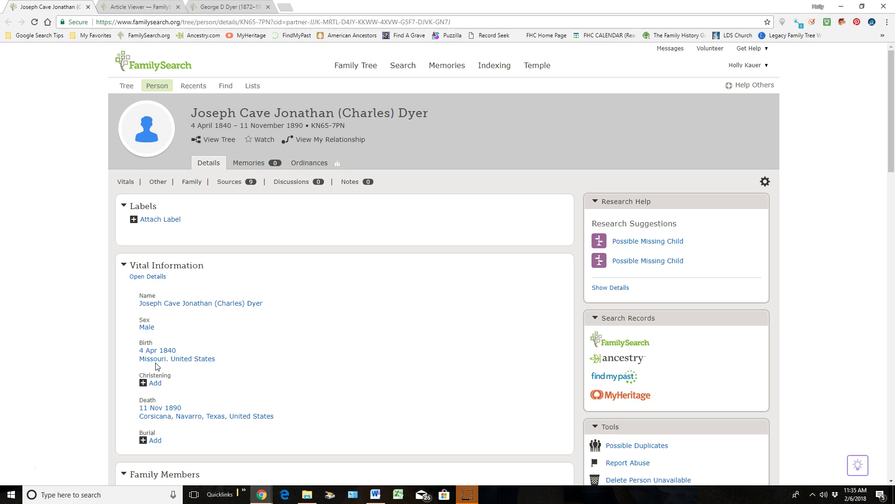
click(155, 361)
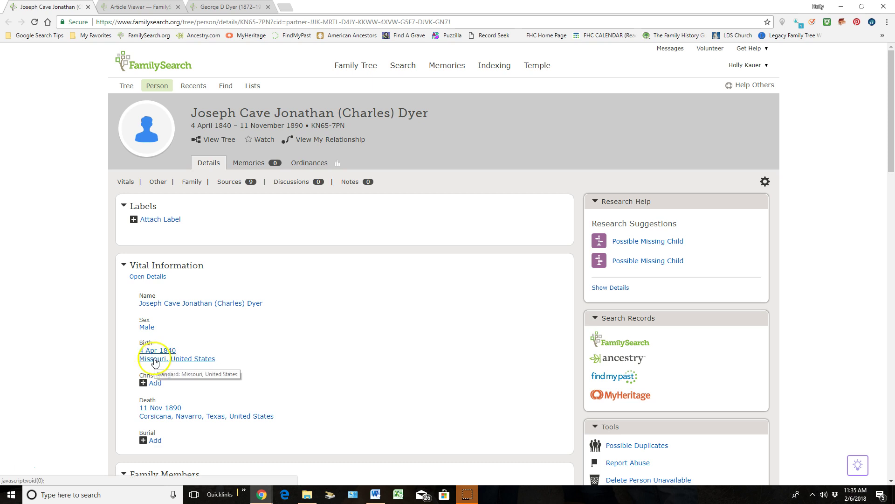
click(146, 357)
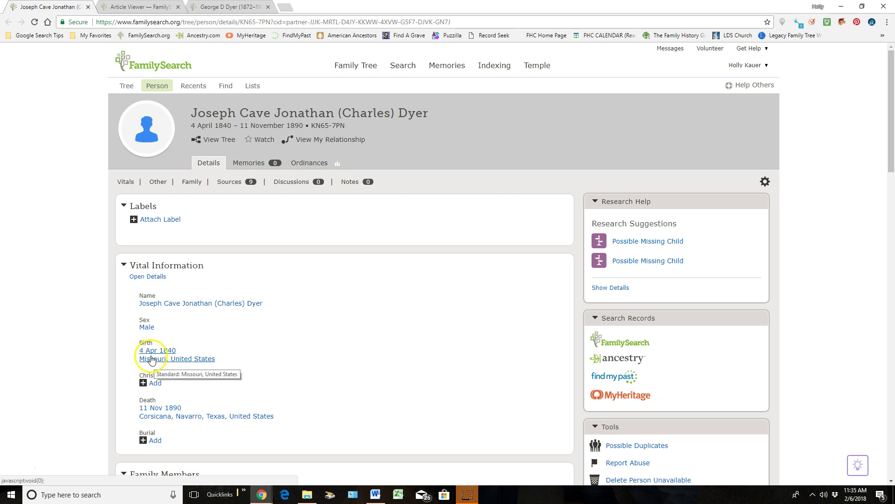
click(158, 358)
Step: Edit the birth to the standard date 4 April 1840 and place Missouri, United States
click(158, 357)
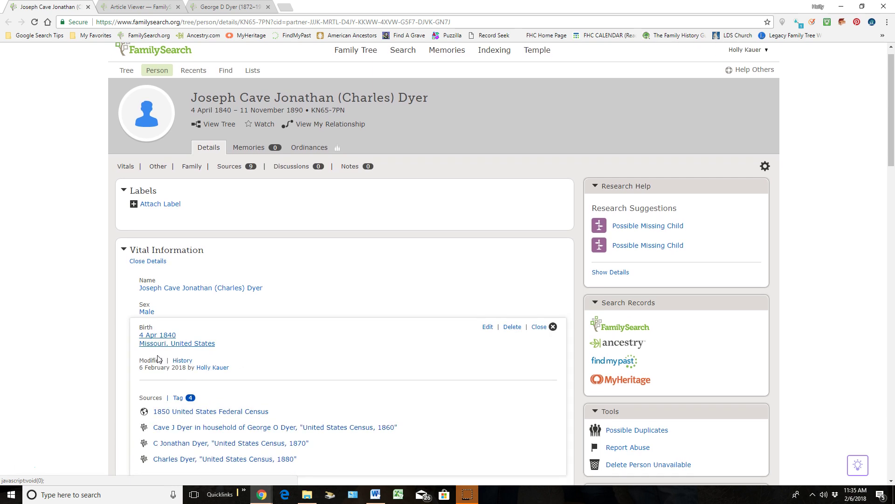
click(470, 333)
click(488, 327)
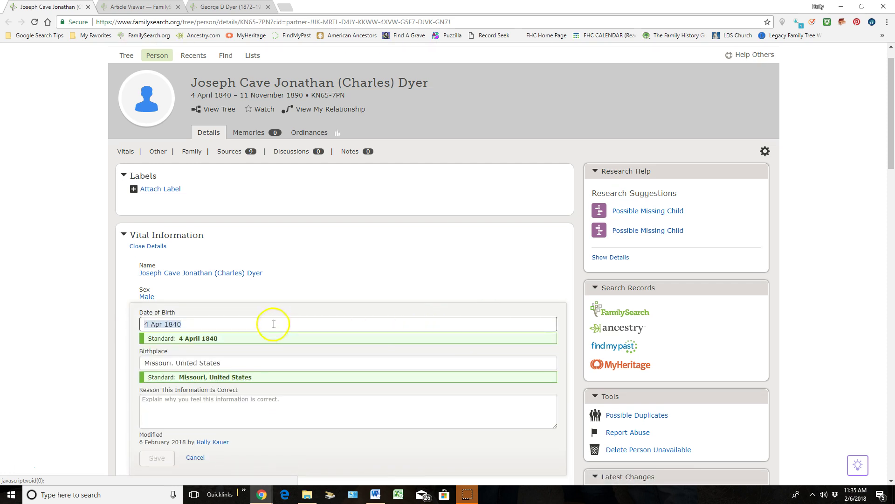
drag(274, 324, 199, 325)
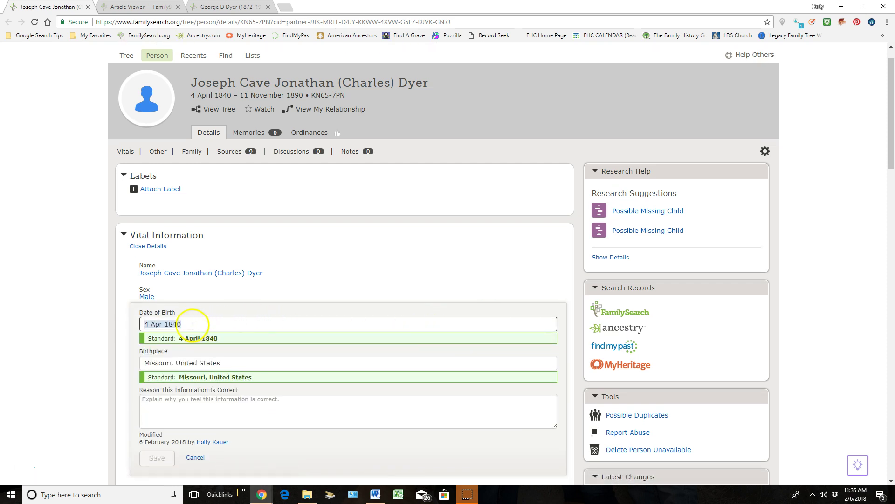
click(188, 325)
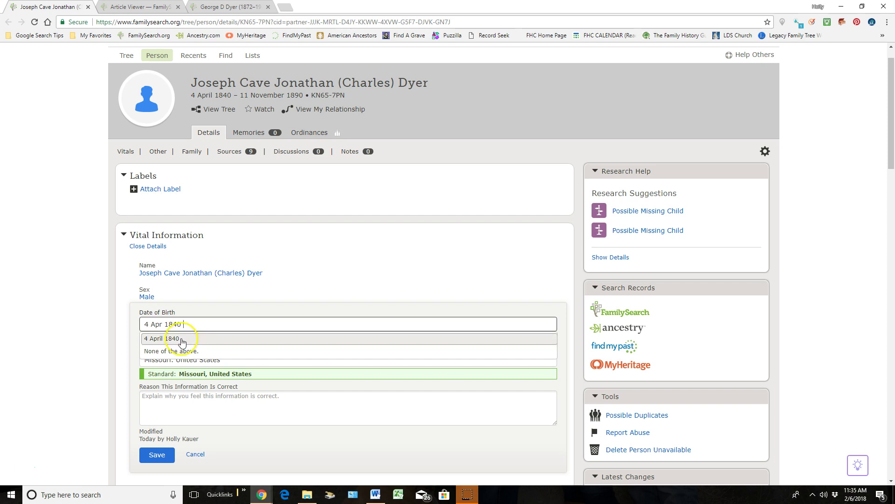
click(182, 339)
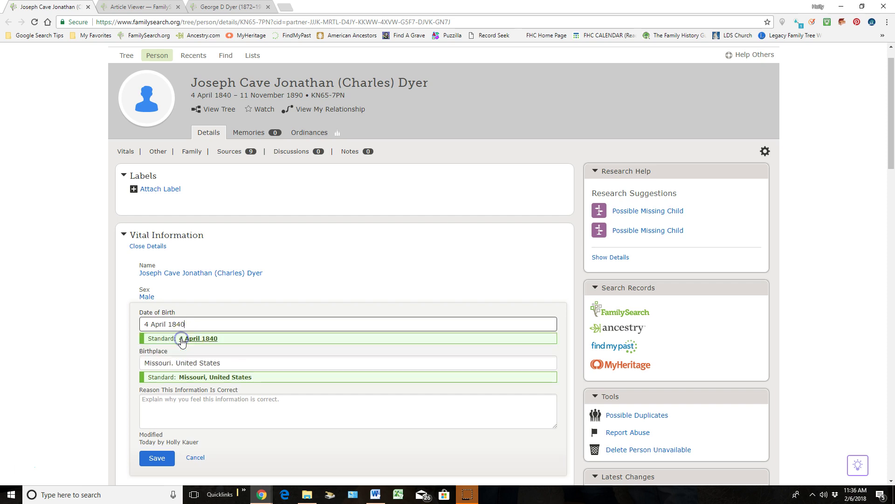
click(230, 364)
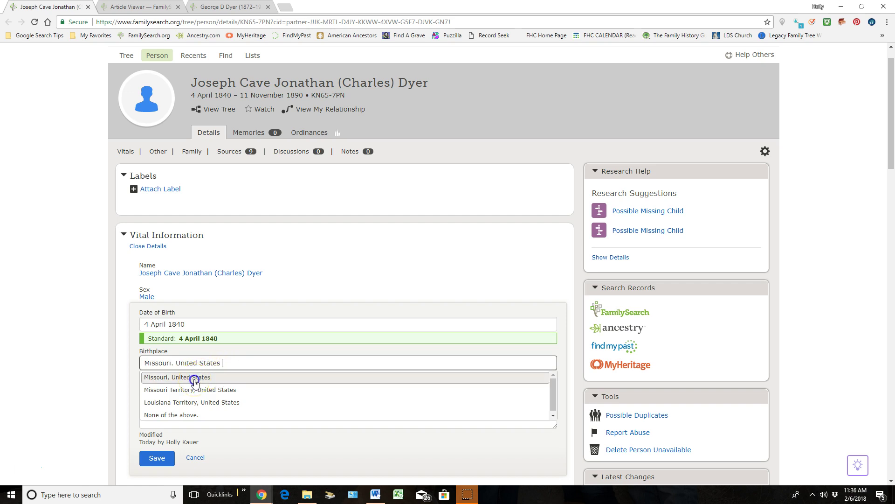
click(192, 378)
Step: Enter 'Standardizing' as the reason and save the birth edit
click(191, 406)
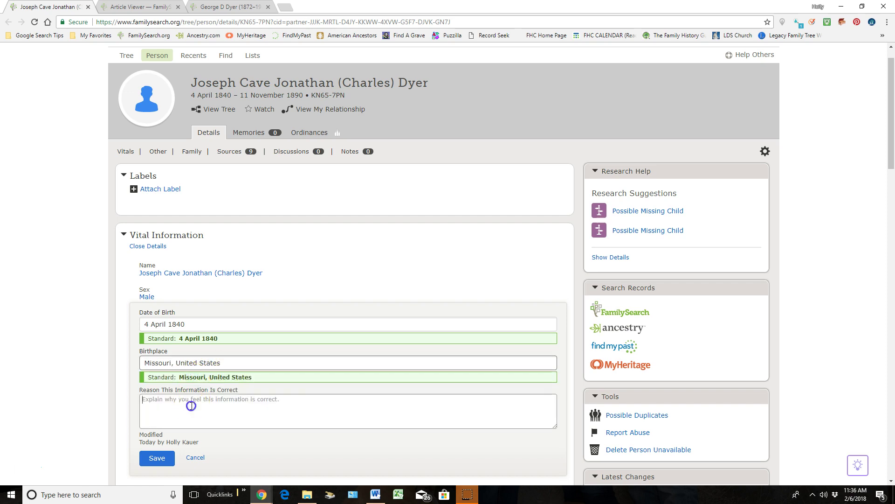
text(Standardizing)
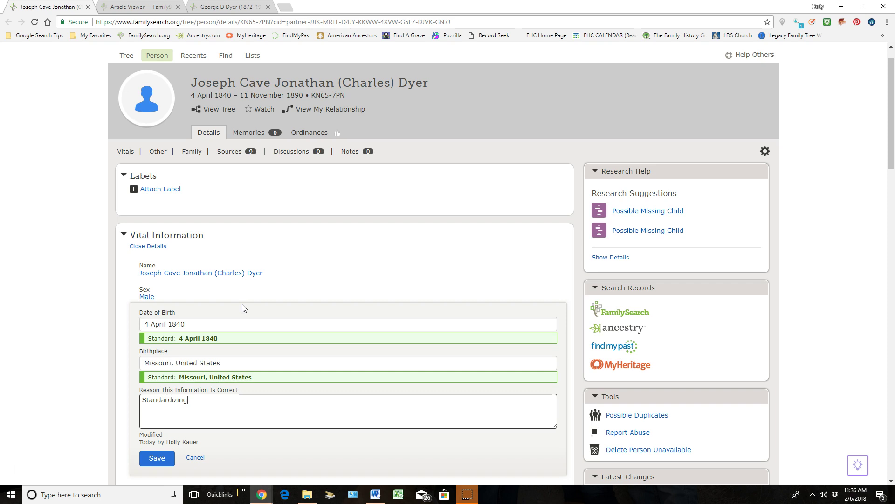
click(157, 461)
click(157, 460)
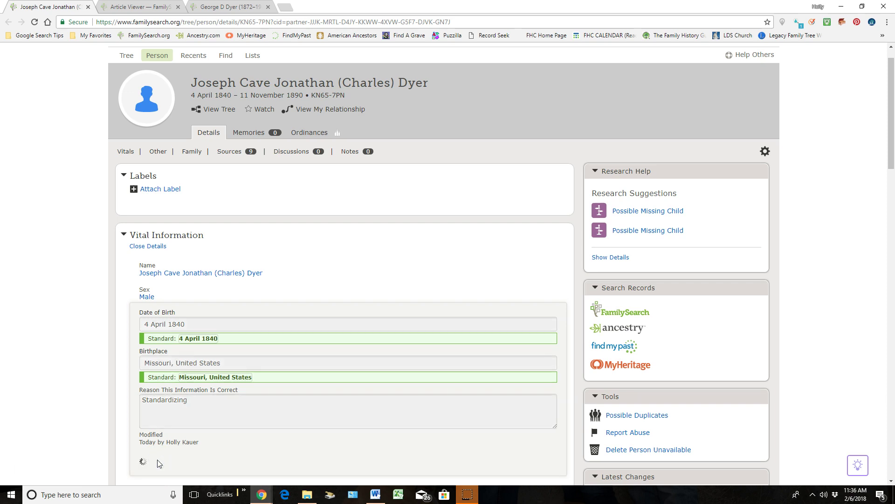
Step: Close the birth details and set the death to 11 November 1890, Corsicana, Navarro, Texas, United States
click(374, 375)
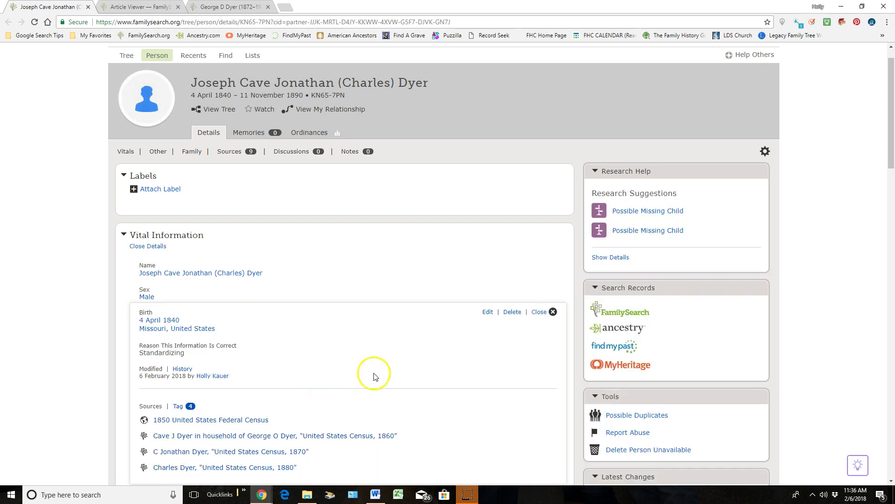
click(540, 313)
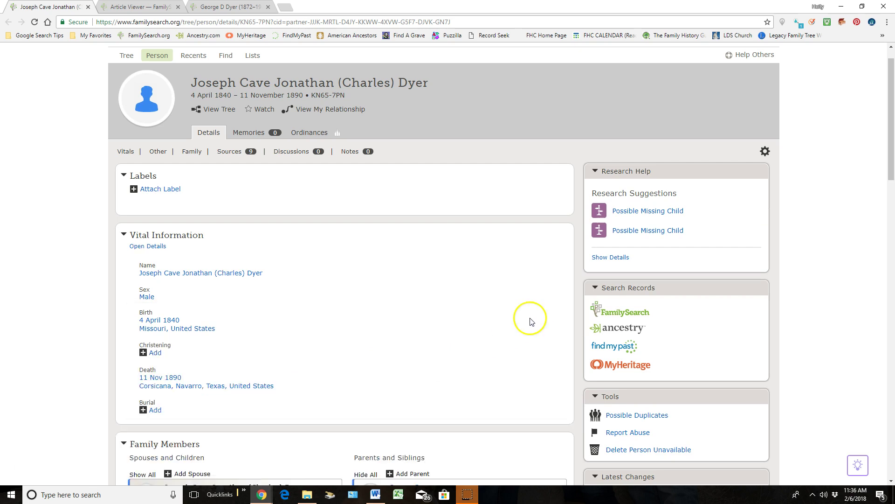
click(167, 389)
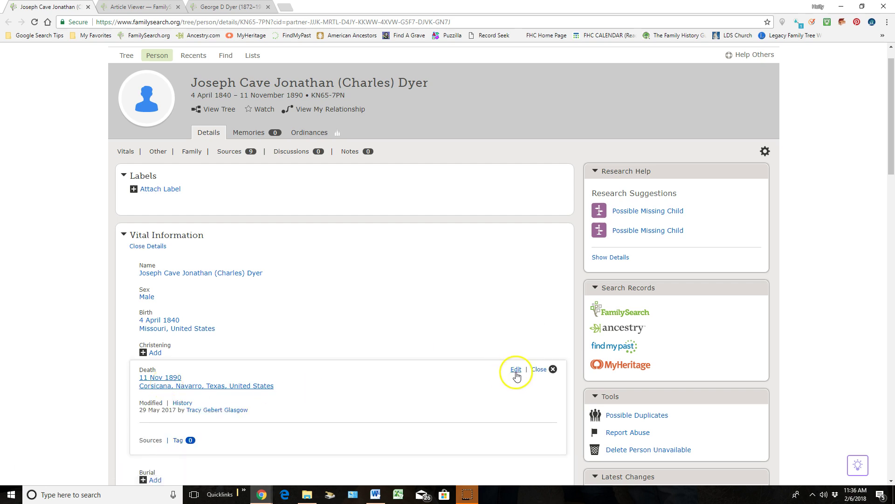
click(515, 369)
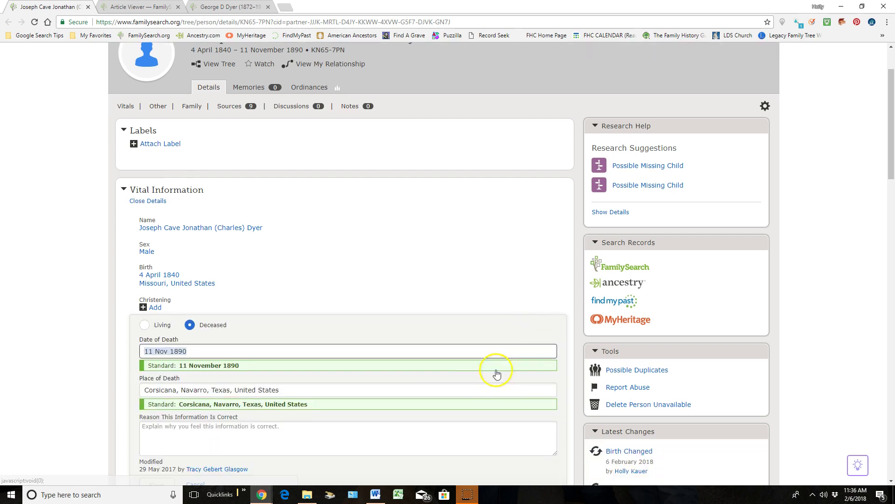
click(198, 325)
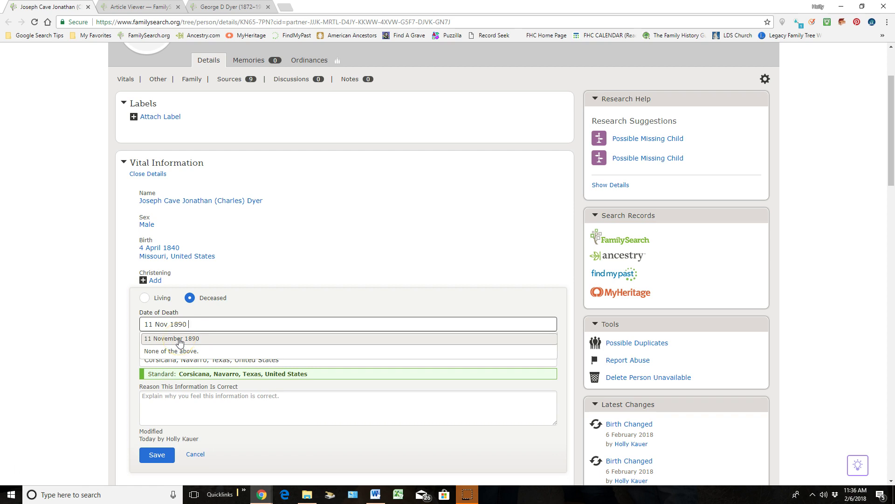
click(180, 339)
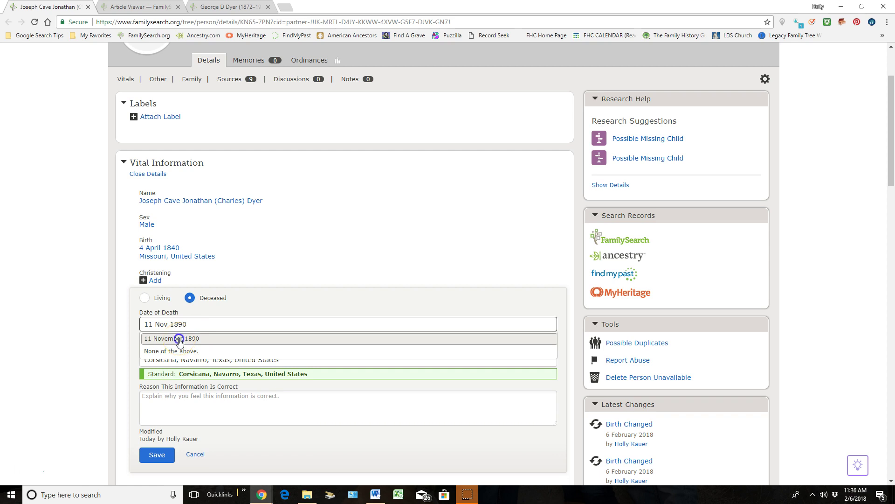
click(285, 363)
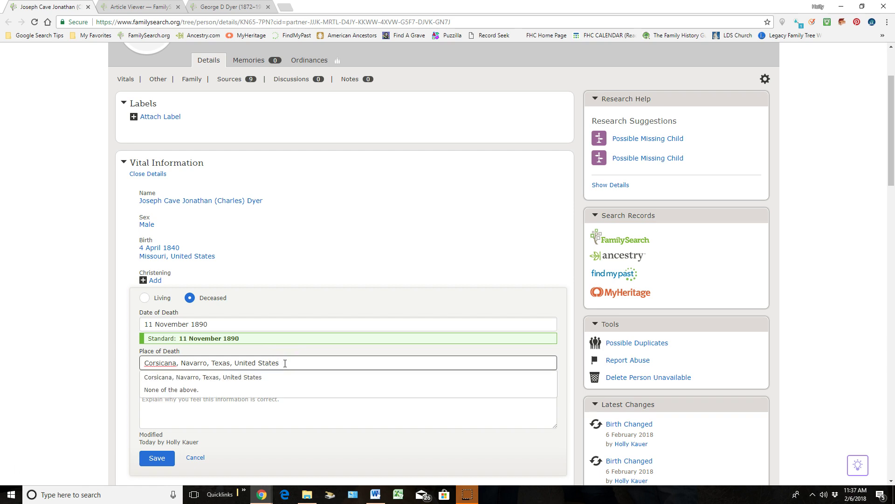
click(257, 377)
Step: Record 'Standardizing' as the reason and save the death edit
click(217, 401)
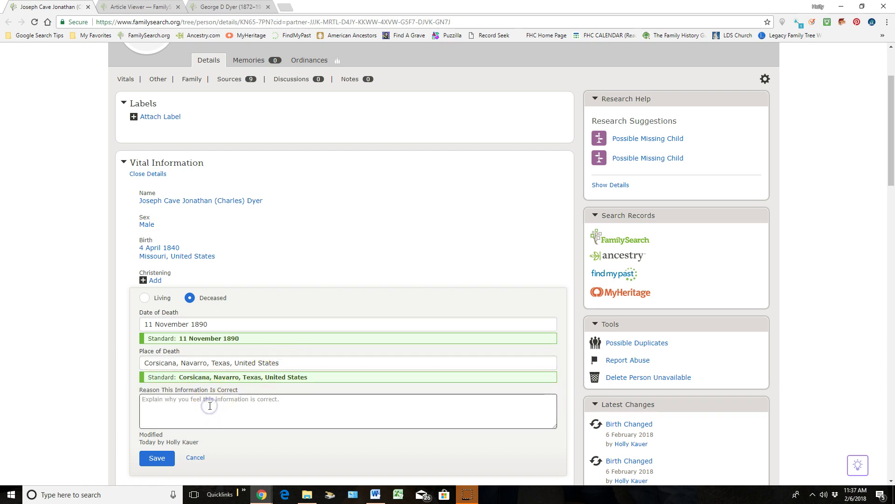
text(Standardizing)
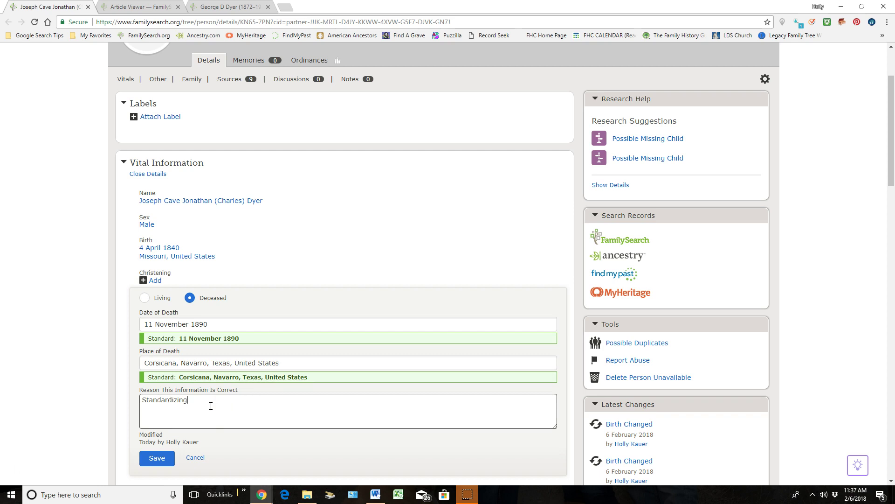
click(168, 459)
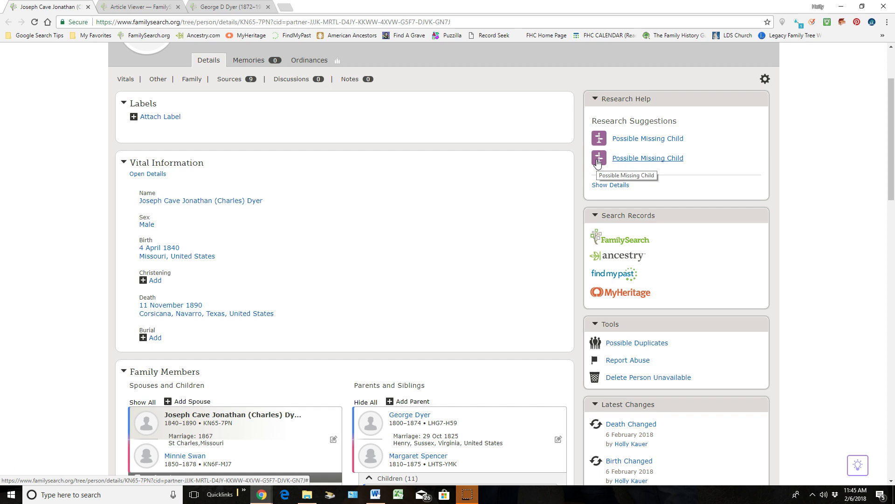
Step: Close the Death details panel, leaving the name, birth, death and burial summary
click(601, 163)
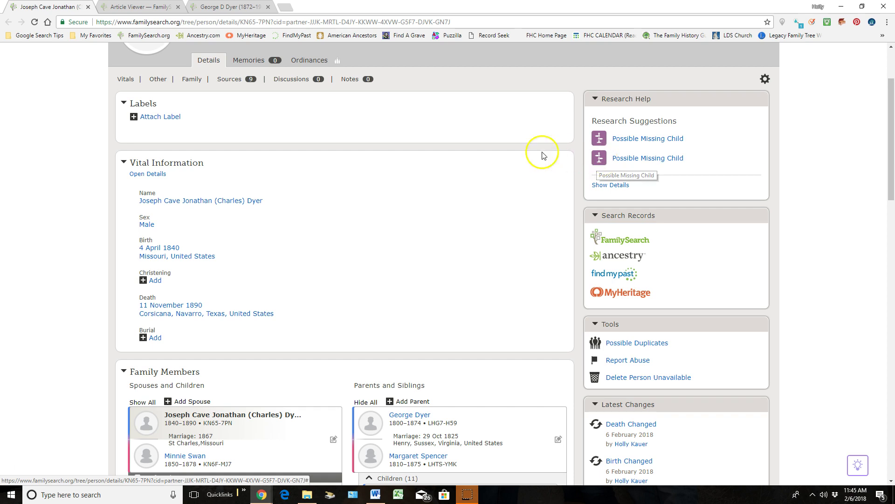
click(278, 213)
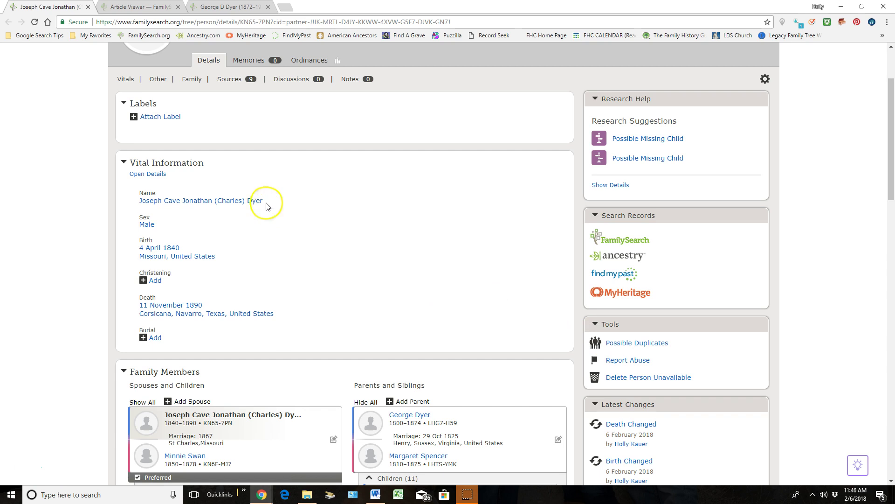
Step: Search Get Help for entering names and read the 'Entering names in Family Tree' article
click(151, 7)
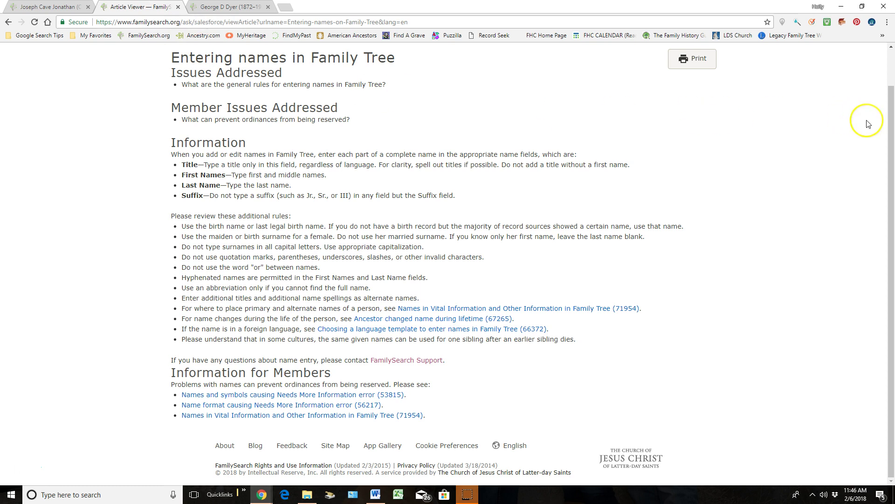
scroll(866, 118, up, 1)
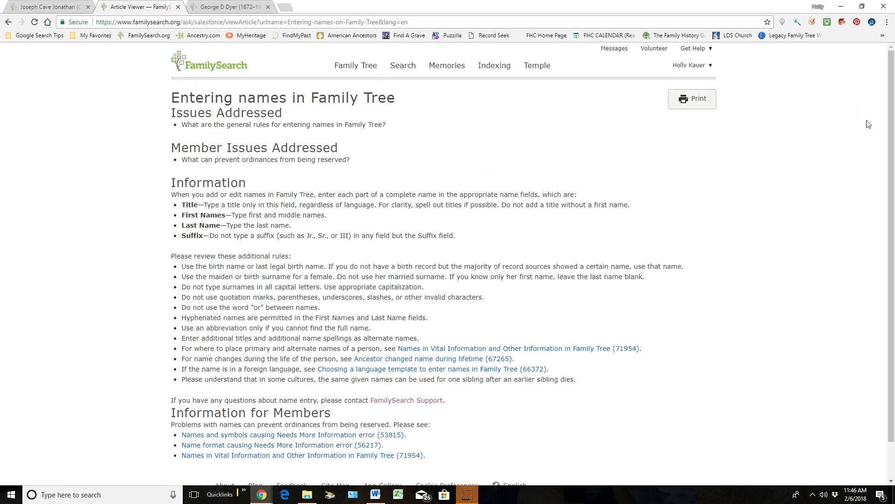
click(693, 49)
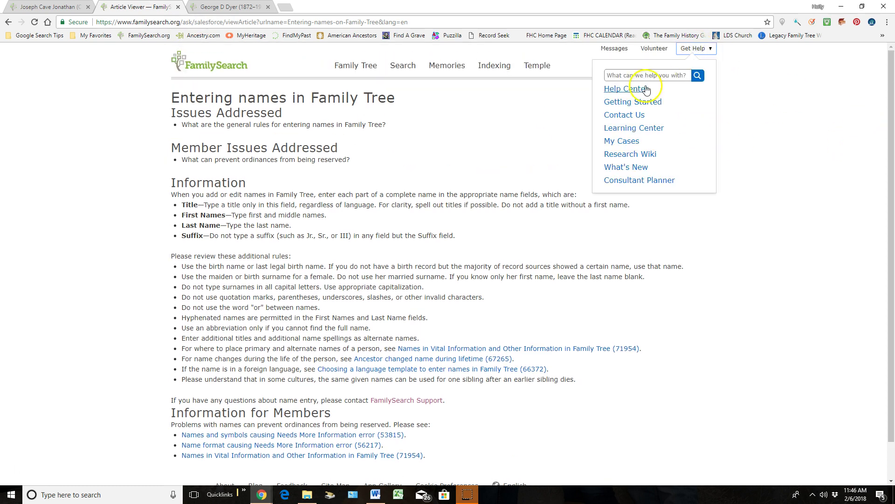
click(645, 76)
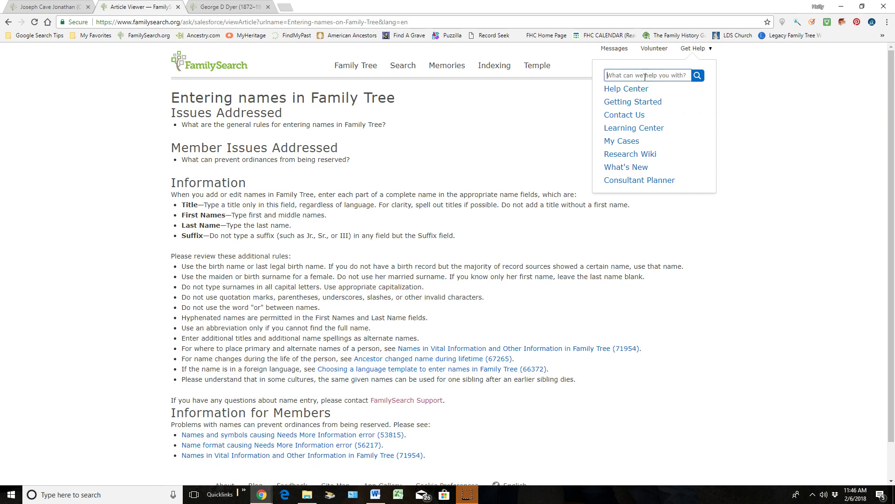
text(Enter)
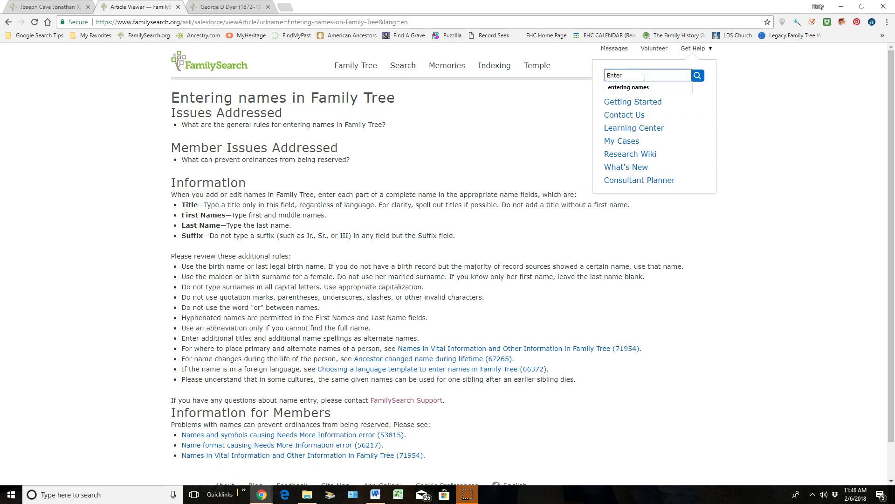
click(641, 88)
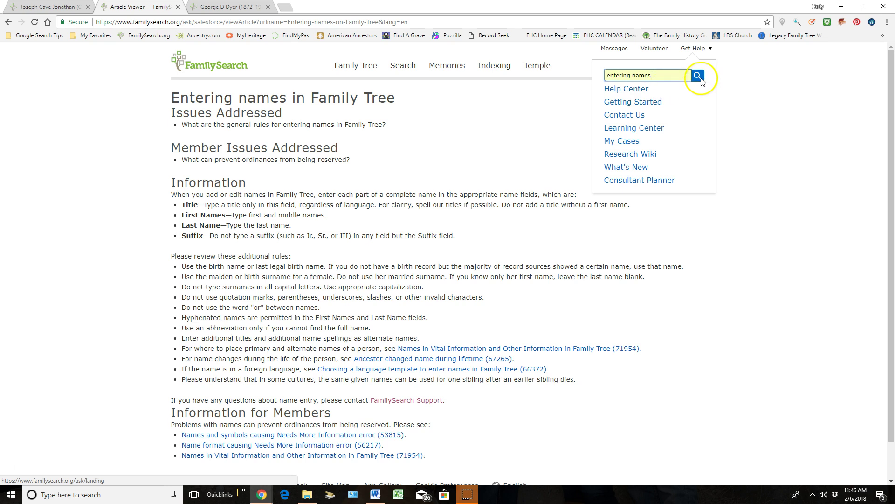
click(444, 133)
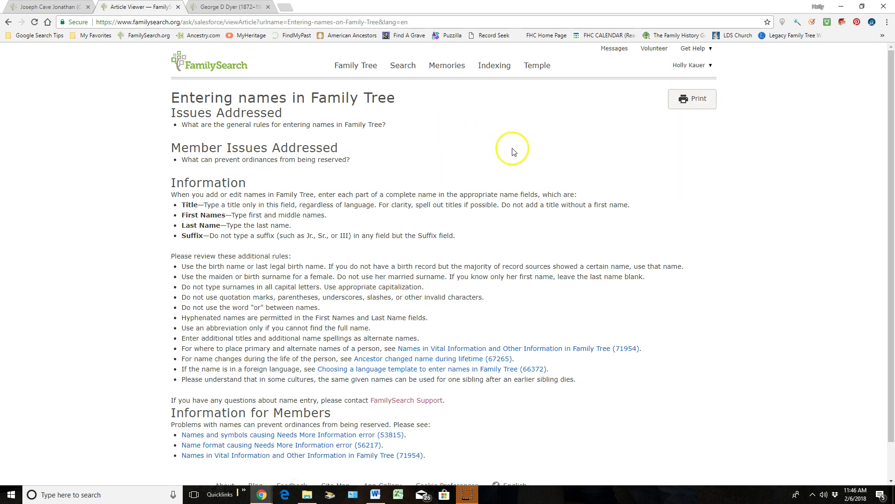
scroll(512, 148, down, 1)
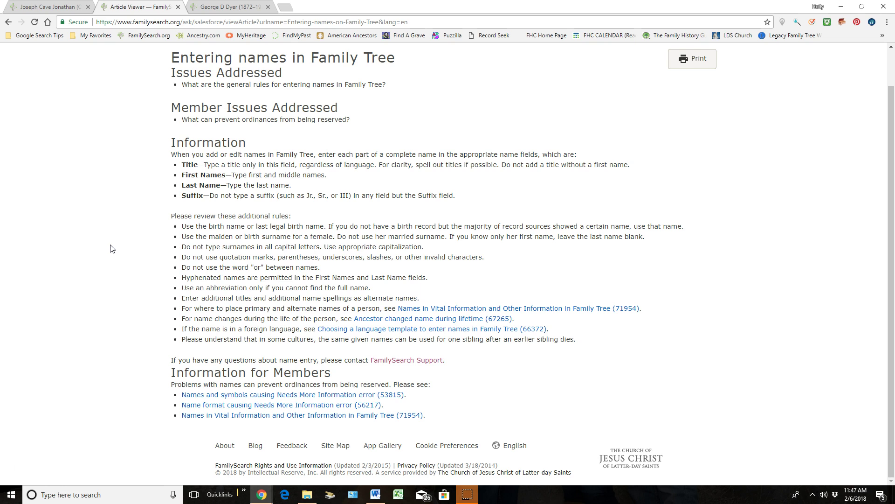
Step: Remove the parenthetical nickname from the person's first names, with reason 'Name wasn't entered in correctly'
click(53, 8)
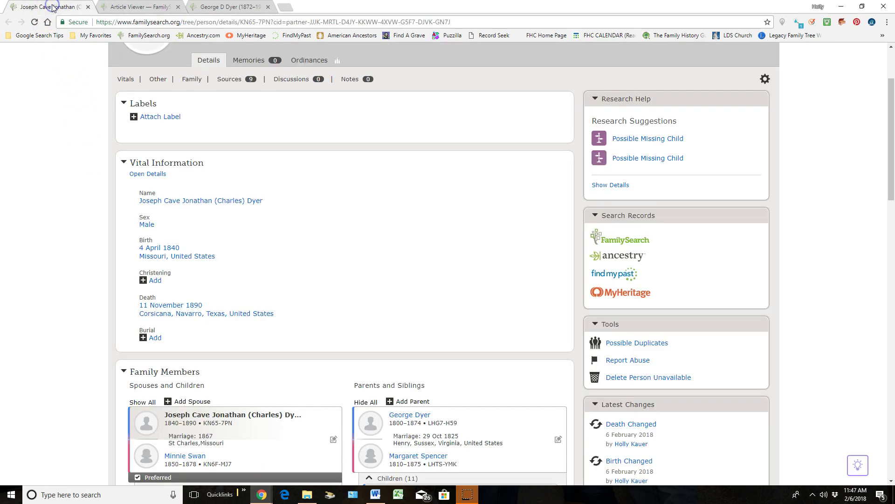
click(219, 201)
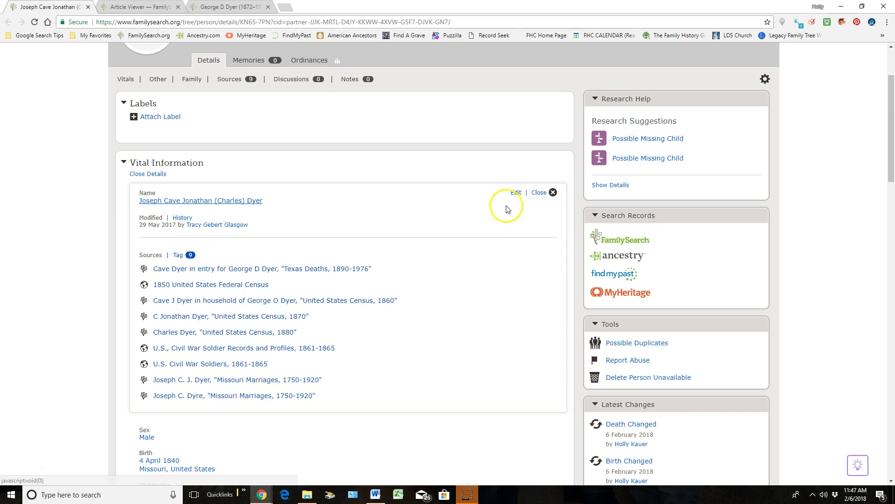
click(516, 193)
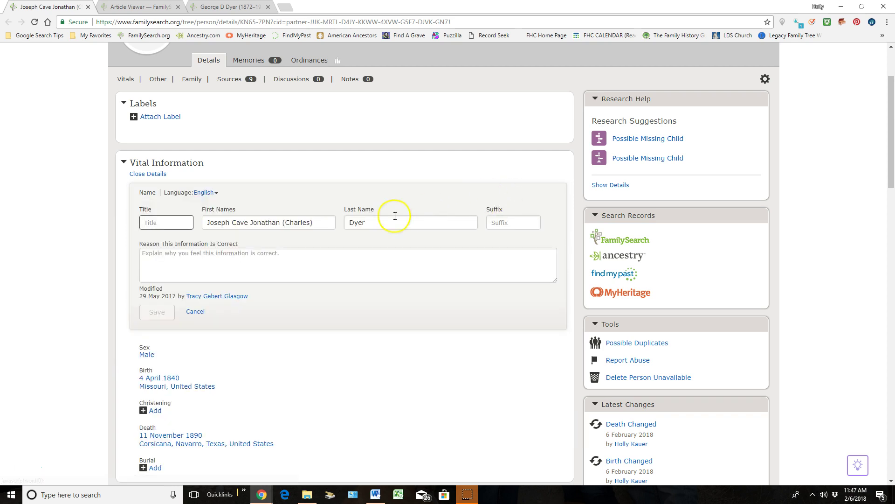
drag(315, 222, 285, 223)
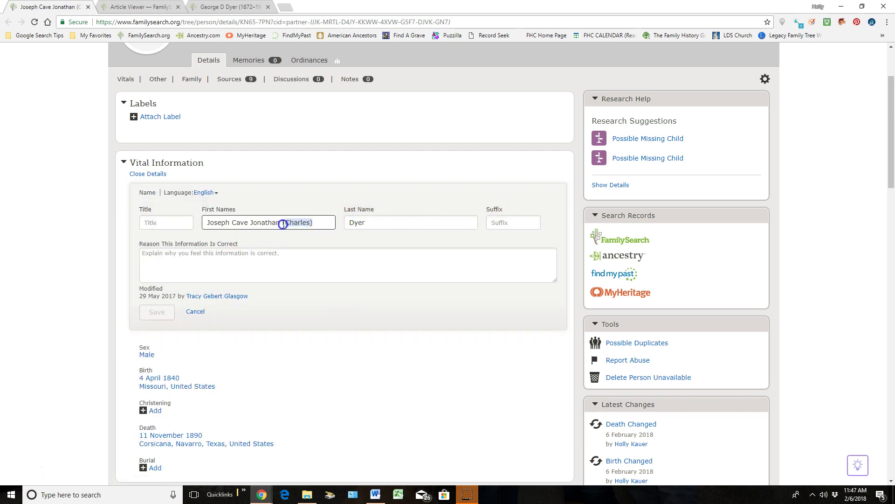
key(BackSpace)
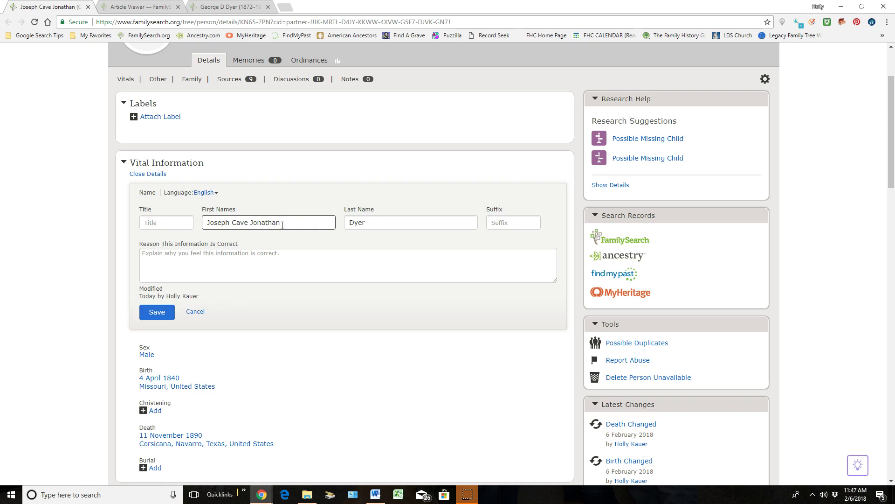
click(200, 260)
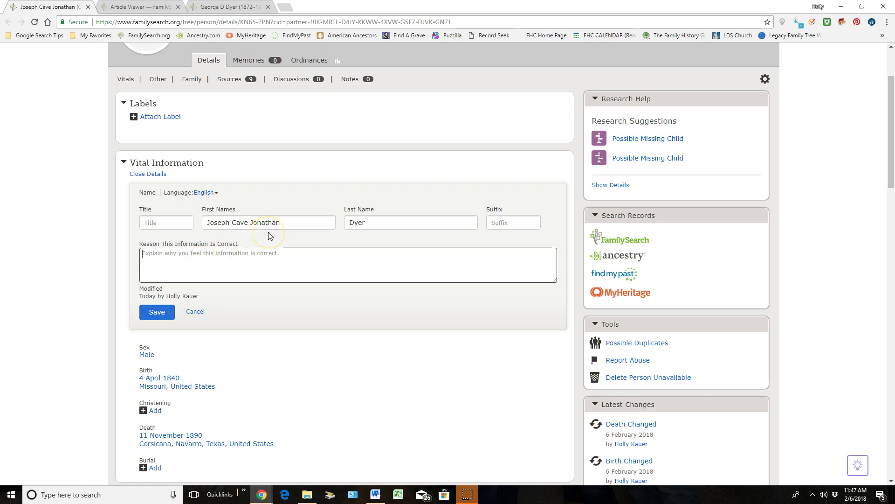
text(Nam)
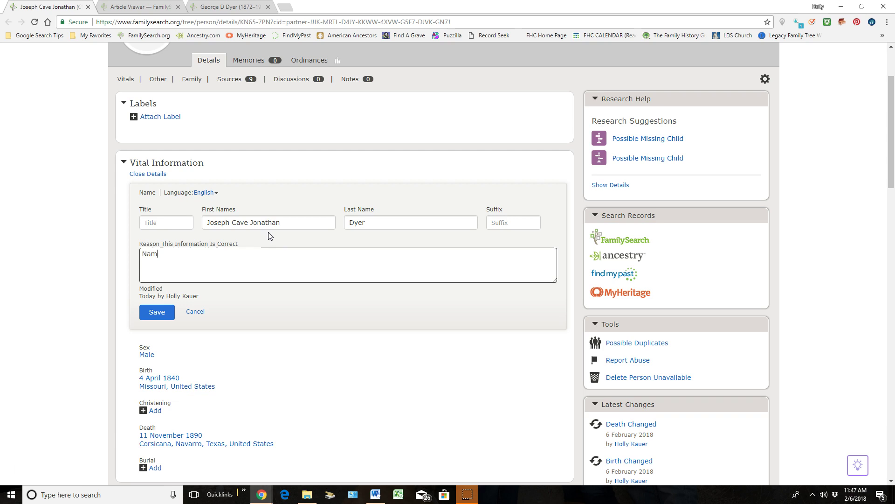
text(e wasn't entered in cor)
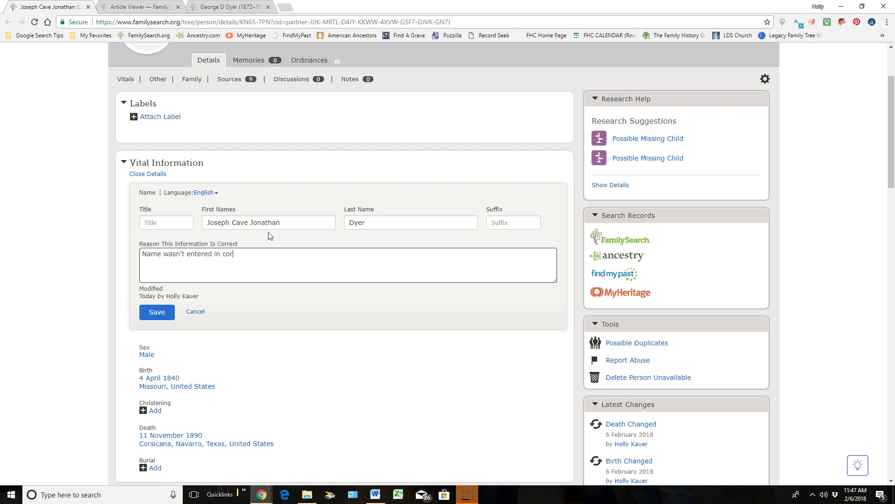
text(rectly)
click(160, 311)
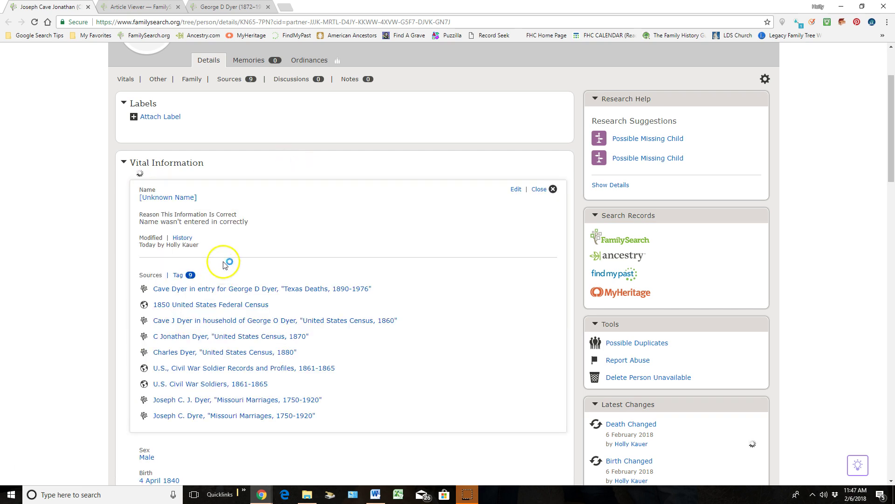
Step: Close the name details and scroll down to the Other Information section
click(541, 193)
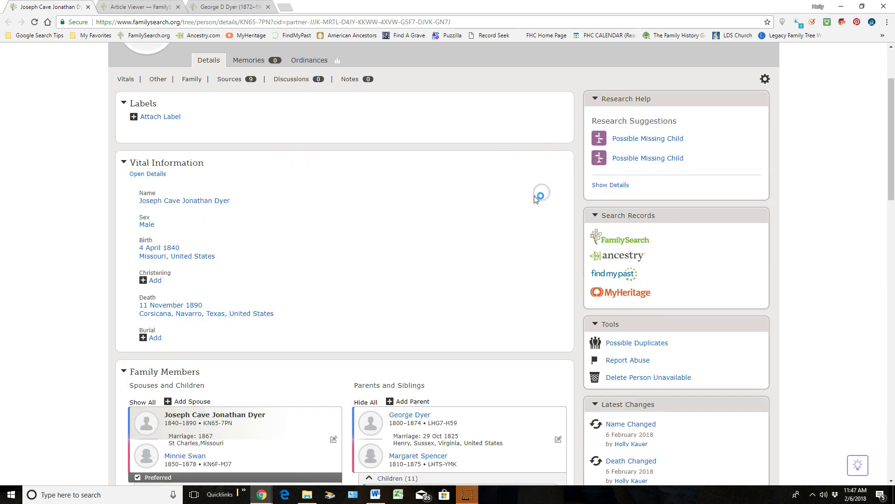
scroll(378, 216, down, 4)
scroll(377, 215, down, 10)
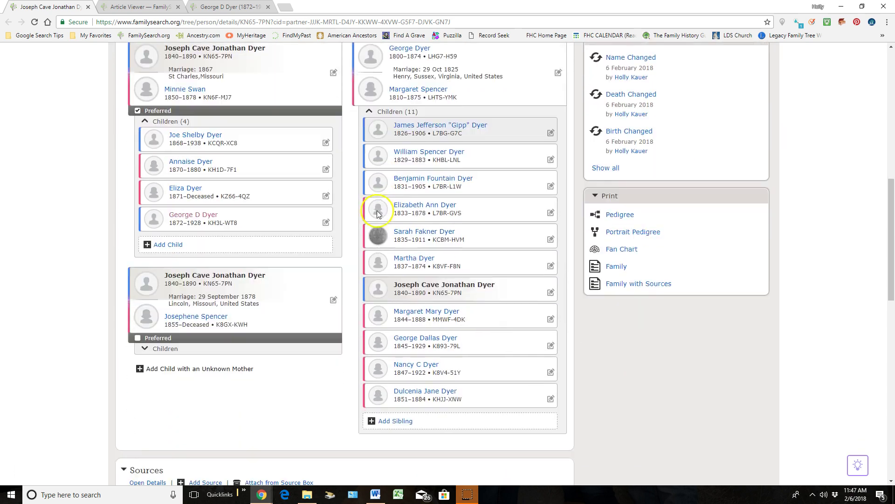
scroll(377, 215, down, 1)
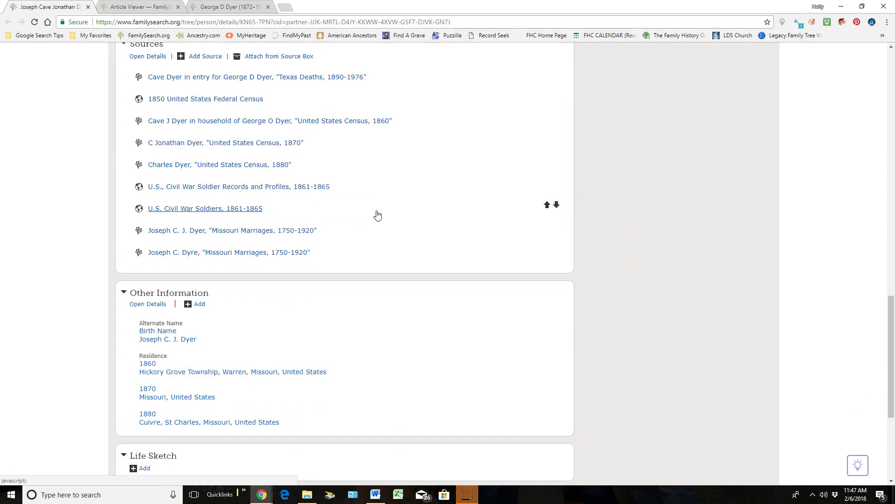
Step: Add an Also Known As alternate name with first and last names, reason 'Documents provides this alternate name.'
click(200, 304)
scroll(210, 299, down, 2)
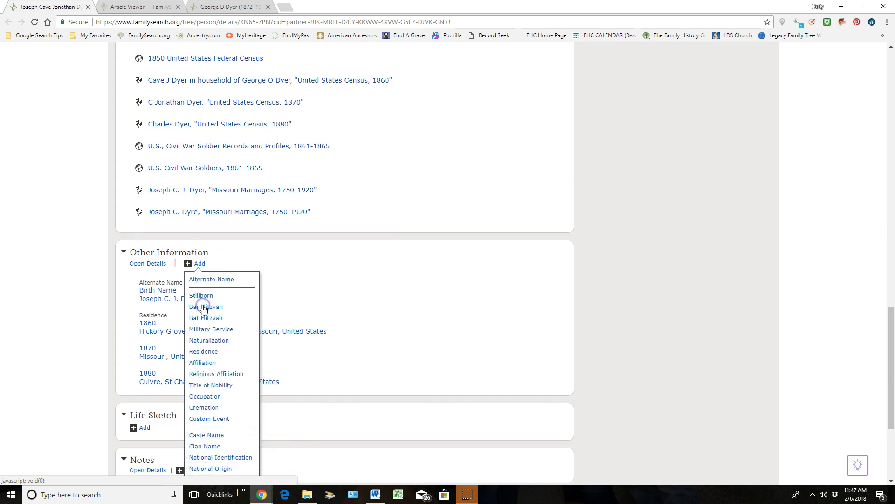
click(222, 247)
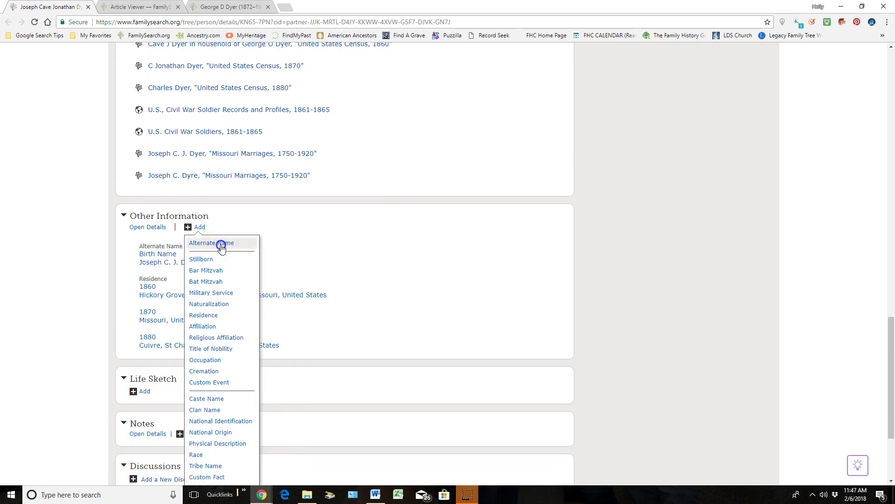
click(243, 326)
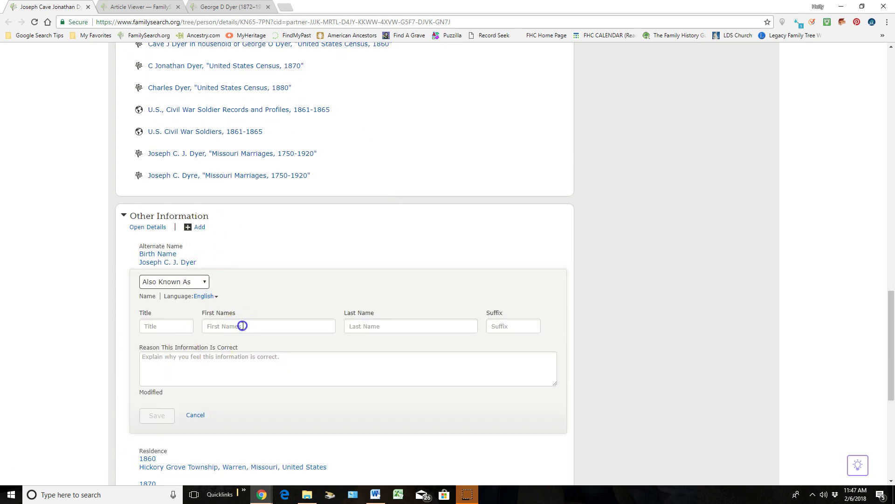
text(Charles)
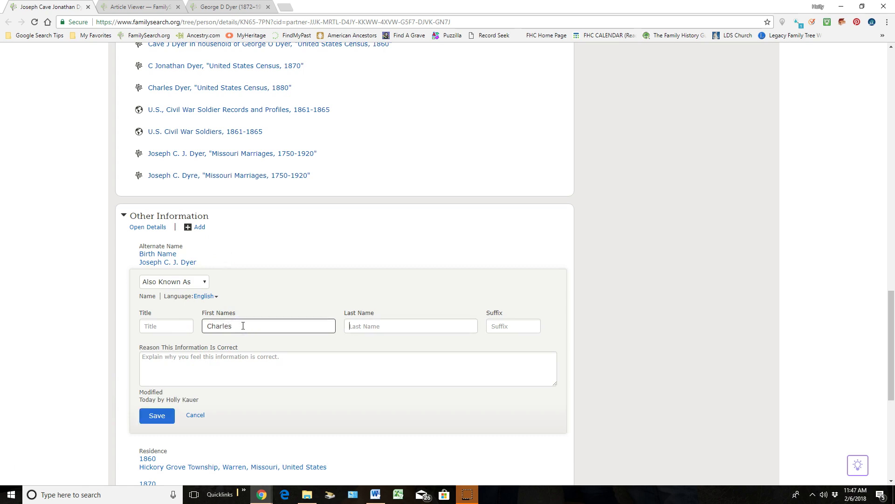
key(Tab)
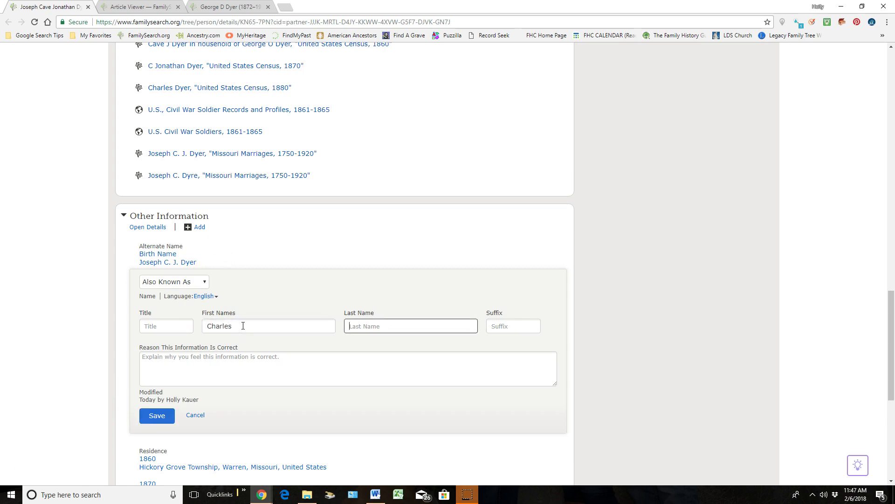
text(Dyer)
click(164, 360)
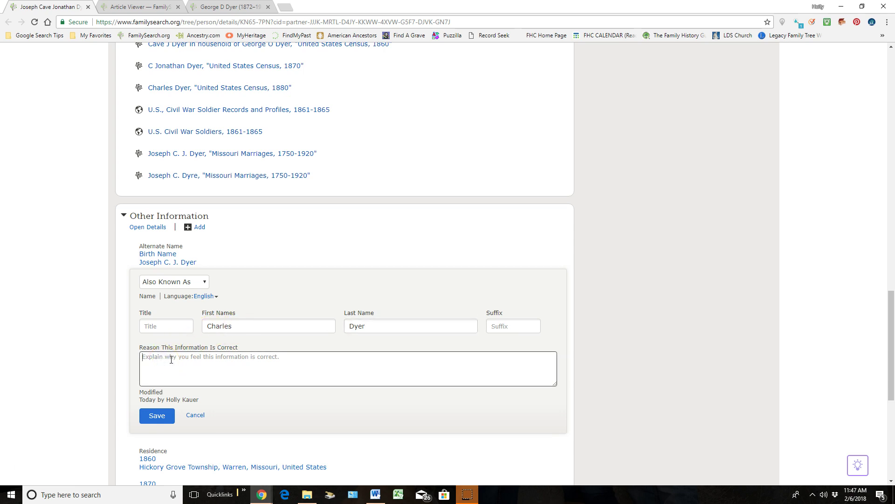
text(Documents provides this alternate name.)
scroll(176, 344, up, 1)
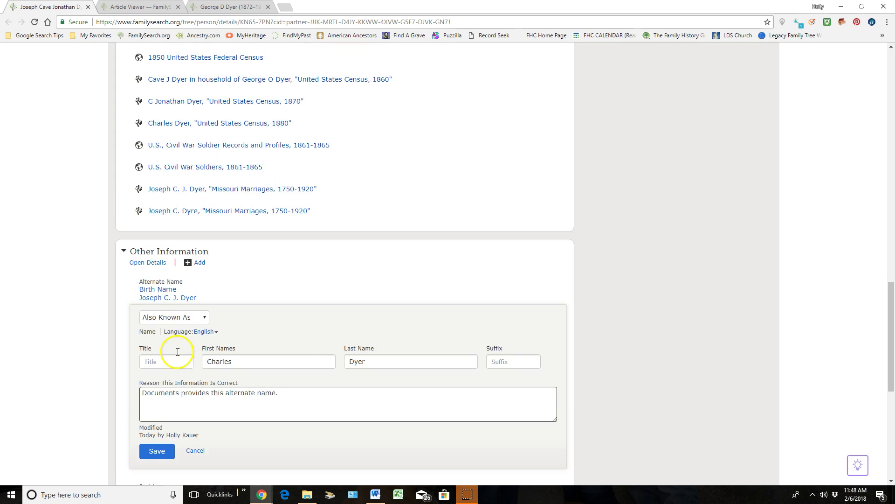
click(159, 464)
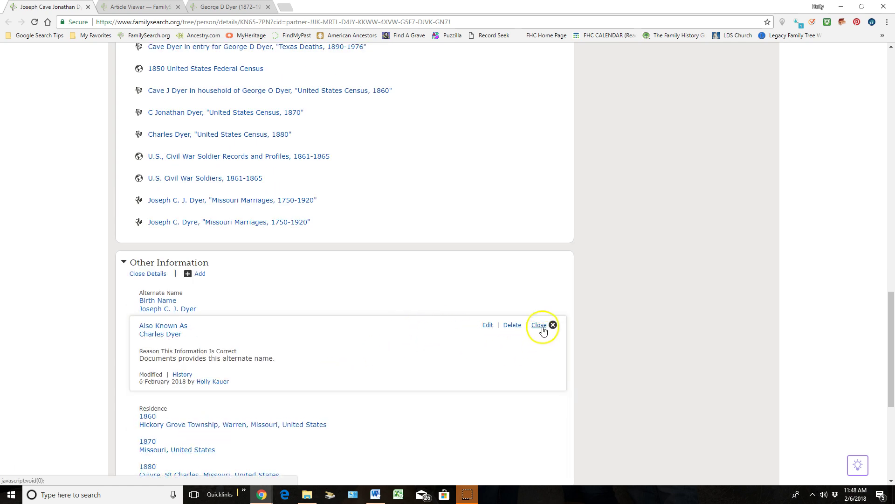
Step: Close the Also Known As details and scroll back to the top of the person page
click(540, 325)
scroll(537, 310, up, 7)
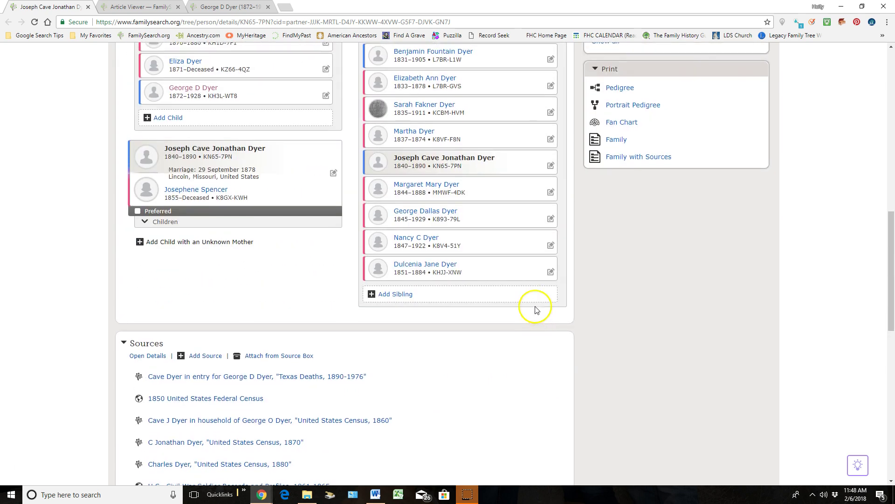
scroll(536, 309, up, 12)
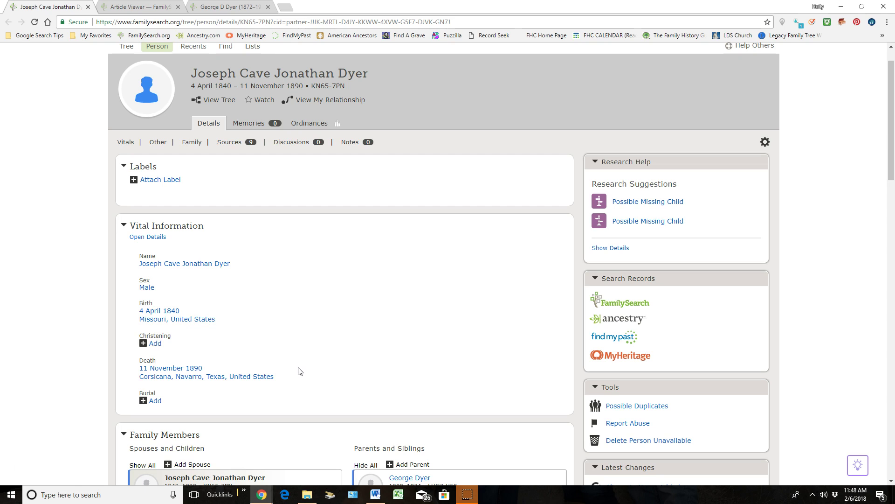
Step: On the 1872–1928 man's page, edit the burial place to begin with 'Kopperl Cemetery,'
click(228, 8)
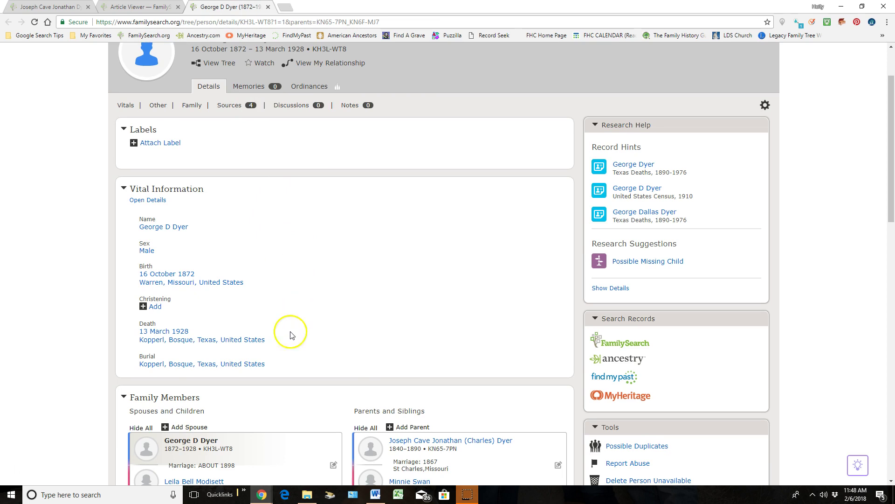
click(220, 364)
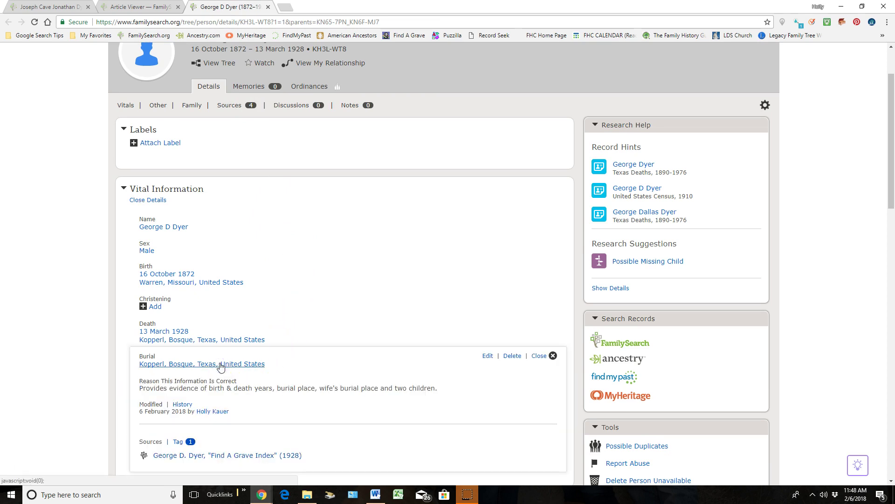
click(487, 356)
scroll(482, 370, down, 2)
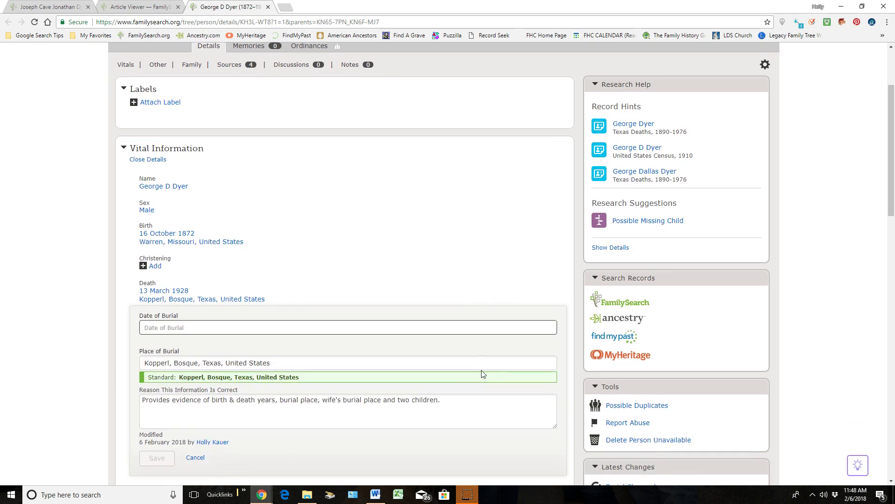
click(152, 325)
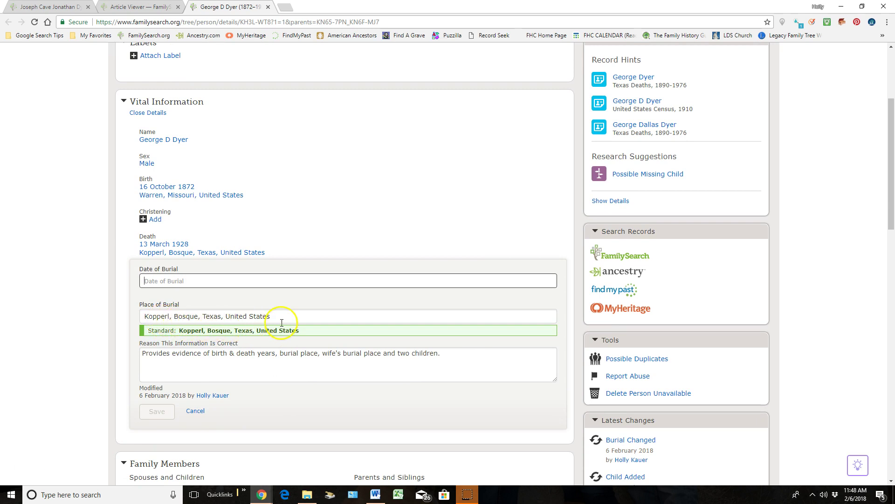
click(145, 315)
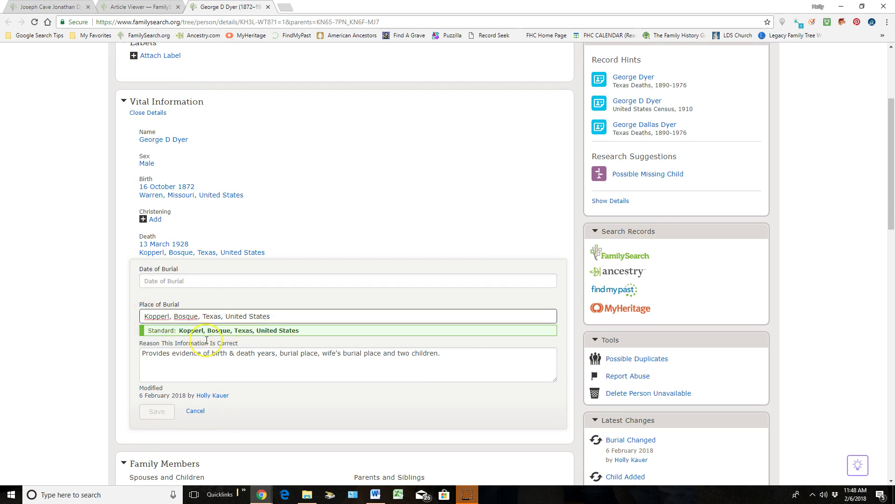
text(Kopp)
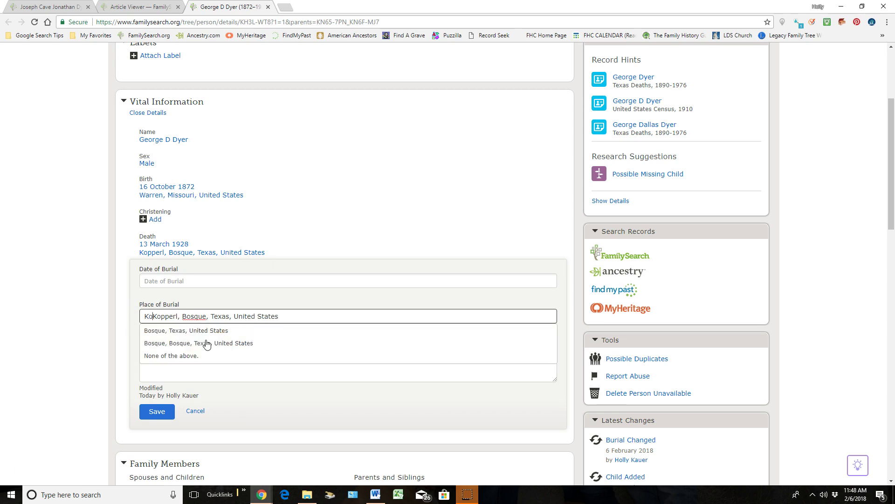
text(erl)
text( Cemete)
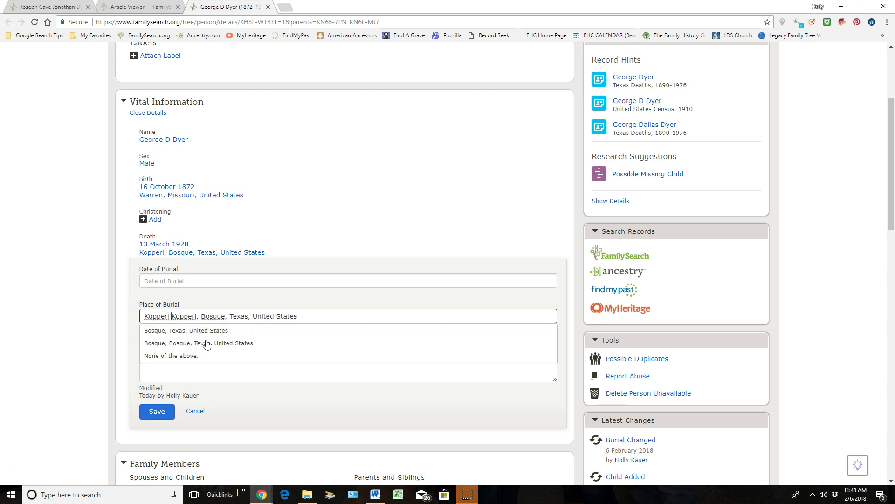
text(ry,)
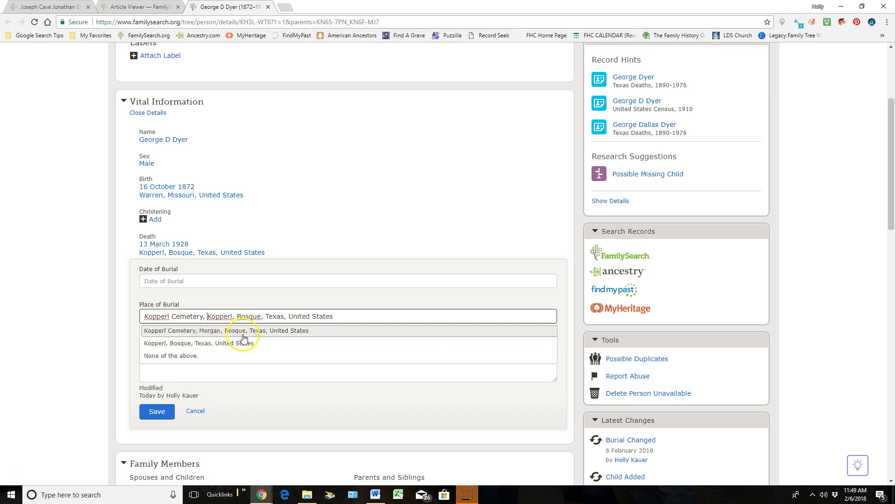
Step: Standardize George D Dyer's burial place to Kopperl Cemetery, Morgan, Bosque, Texas, United States and save
click(279, 330)
click(319, 345)
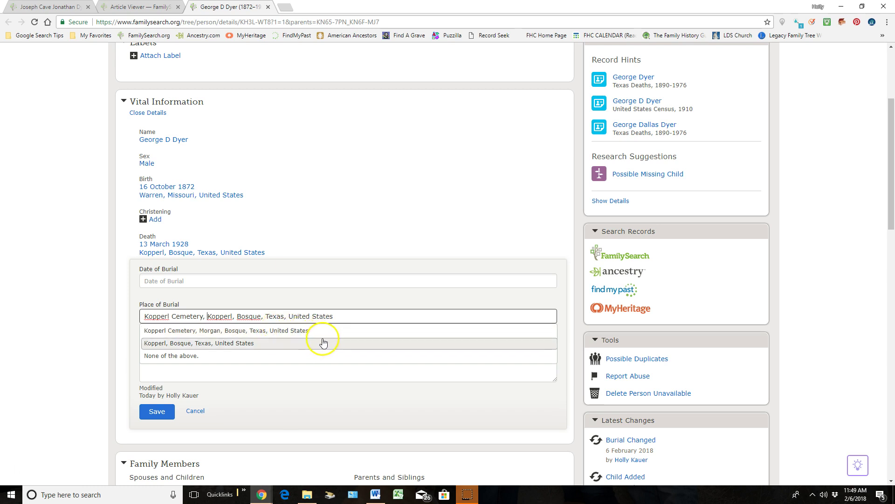
click(384, 212)
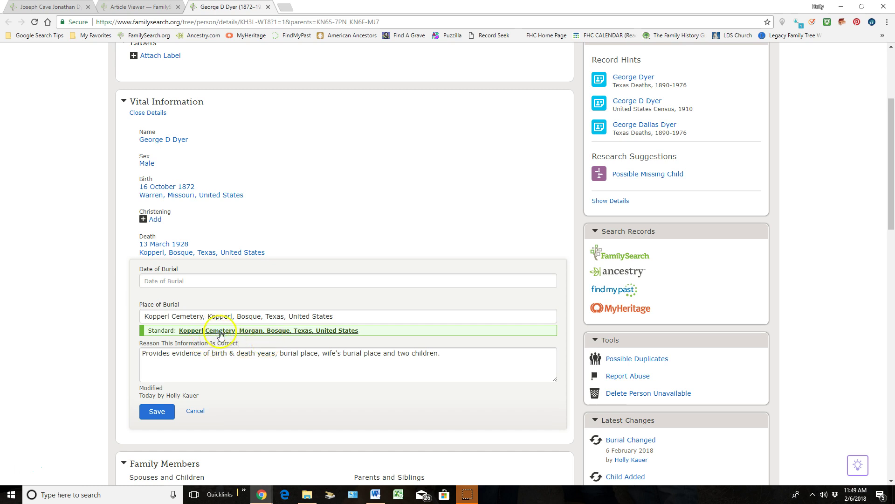
click(313, 337)
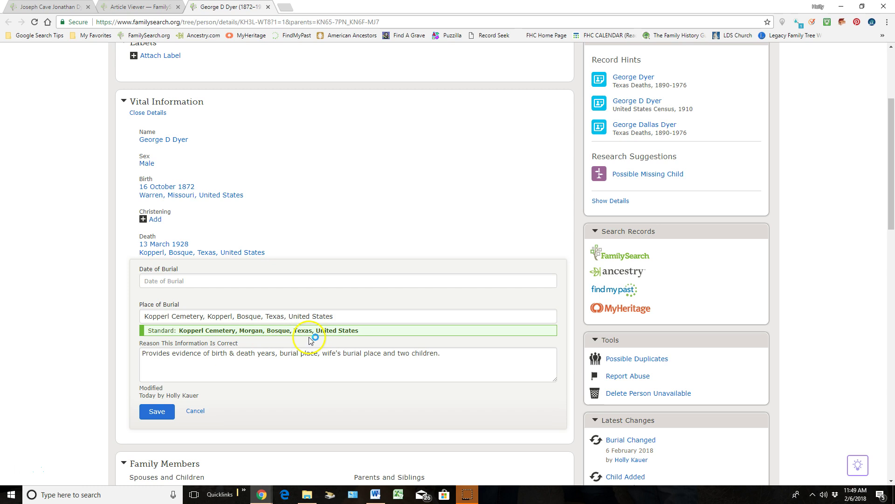
click(161, 414)
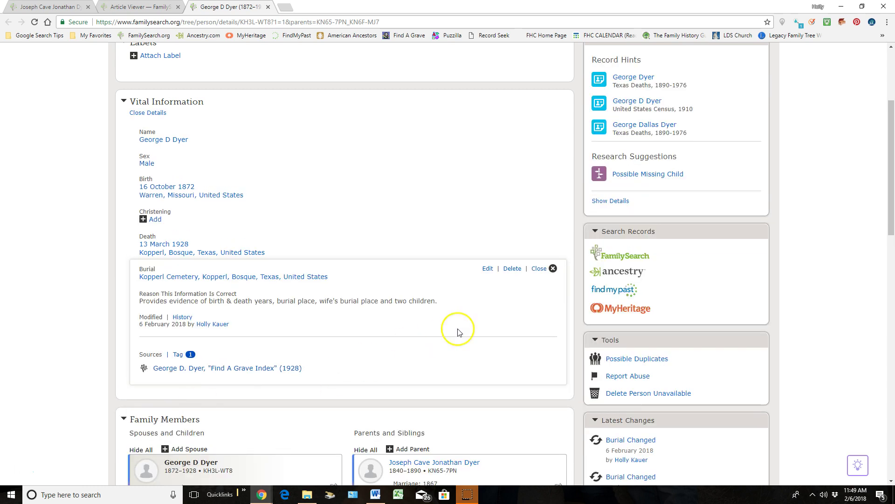
click(540, 271)
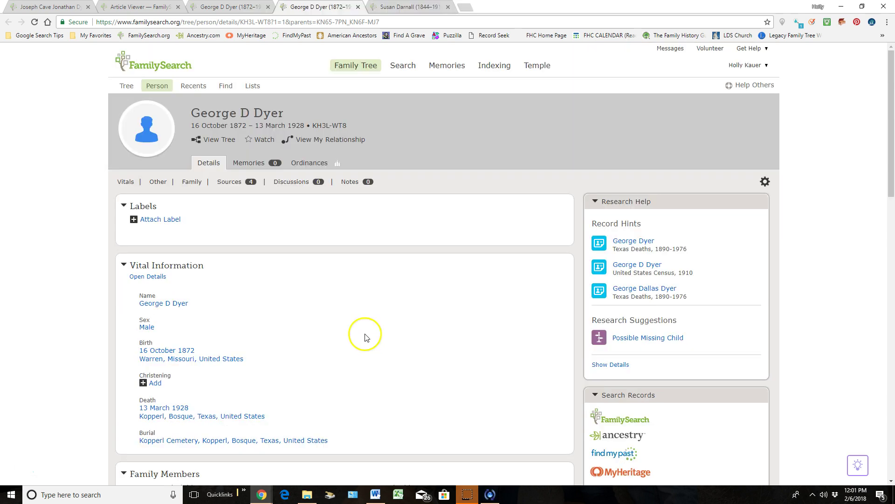
click(401, 8)
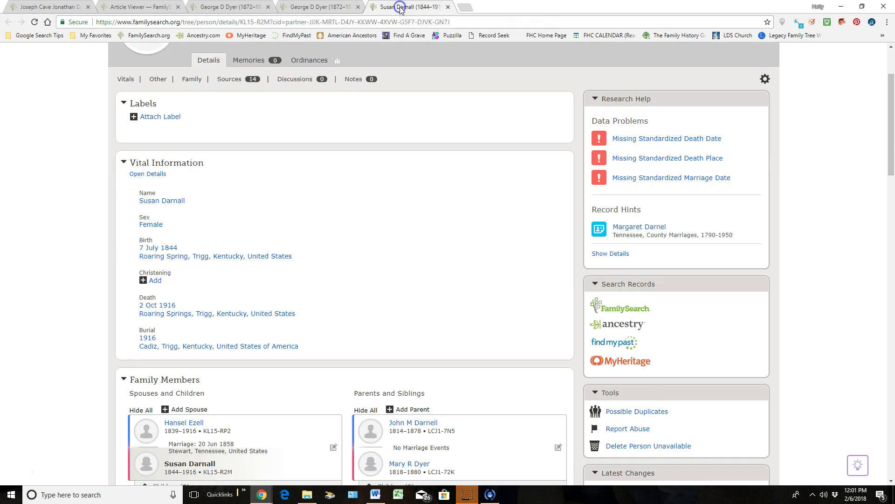
click(628, 161)
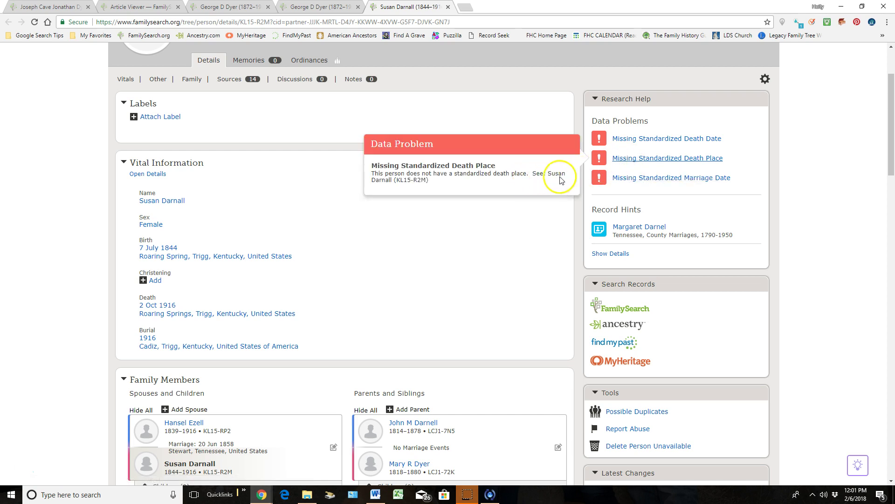
click(711, 189)
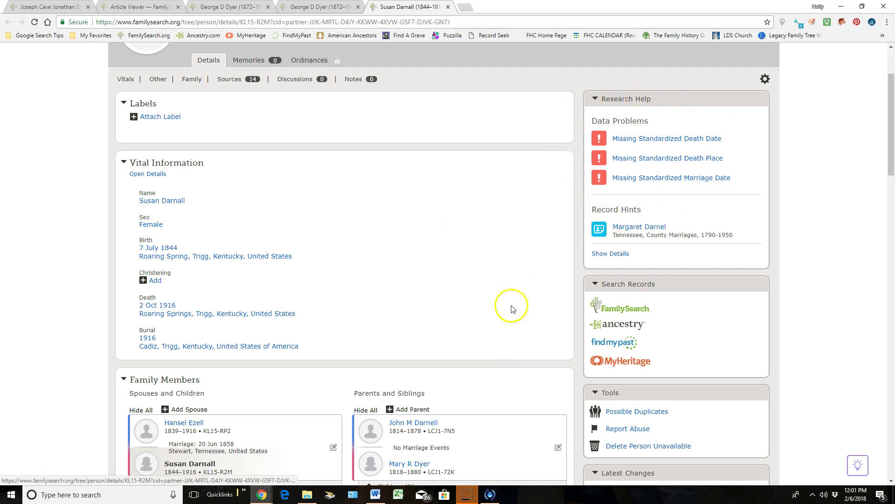
scroll(501, 355, down, 6)
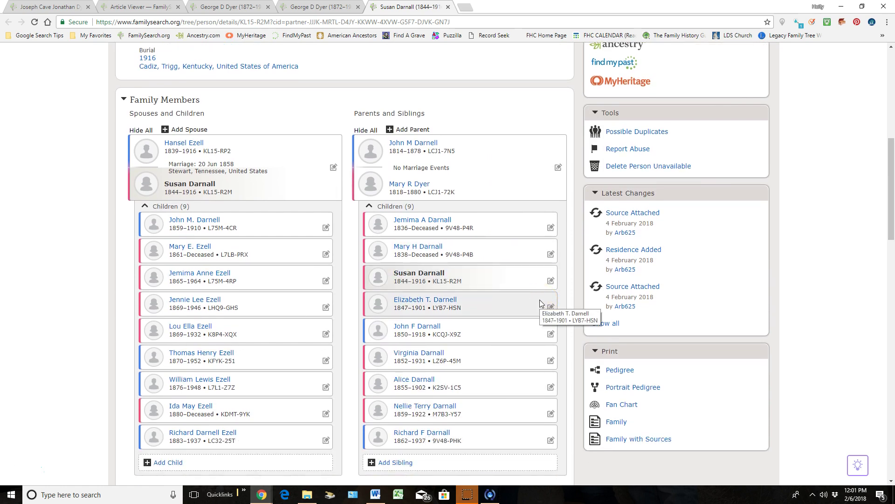
scroll(541, 303, up, 6)
scroll(513, 296, up, 2)
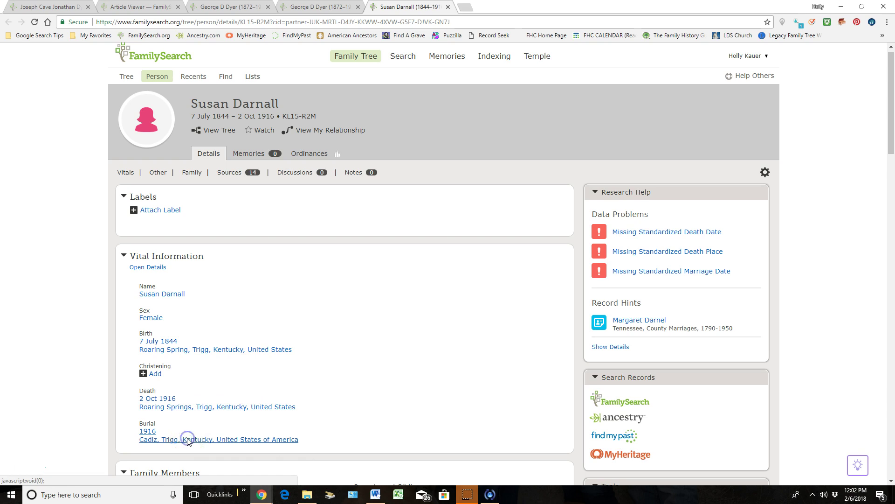
scroll(380, 400, down, 2)
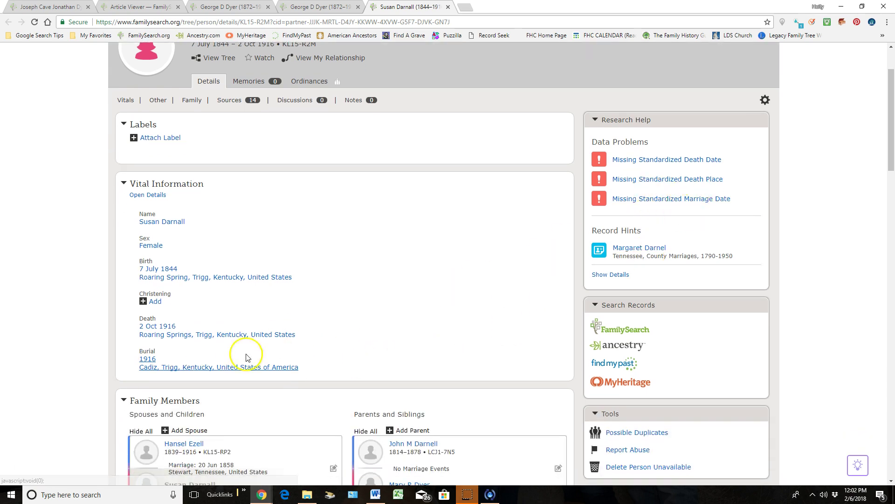
click(227, 369)
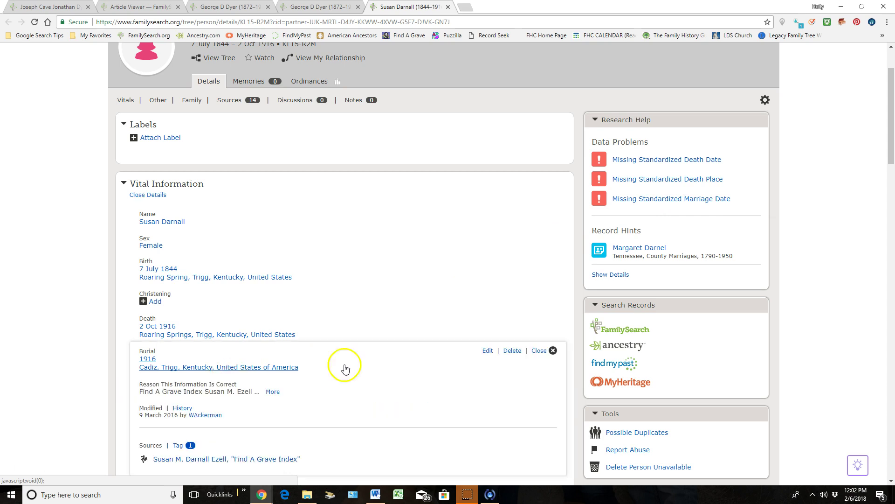
click(487, 353)
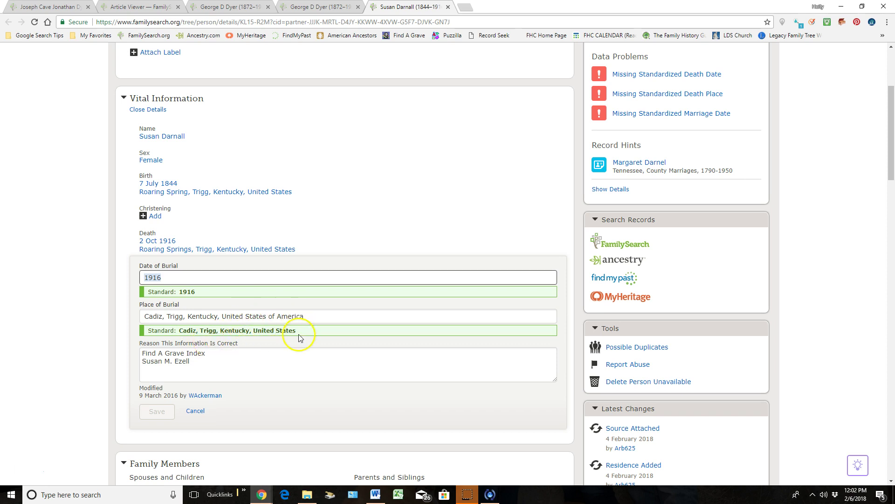
click(248, 332)
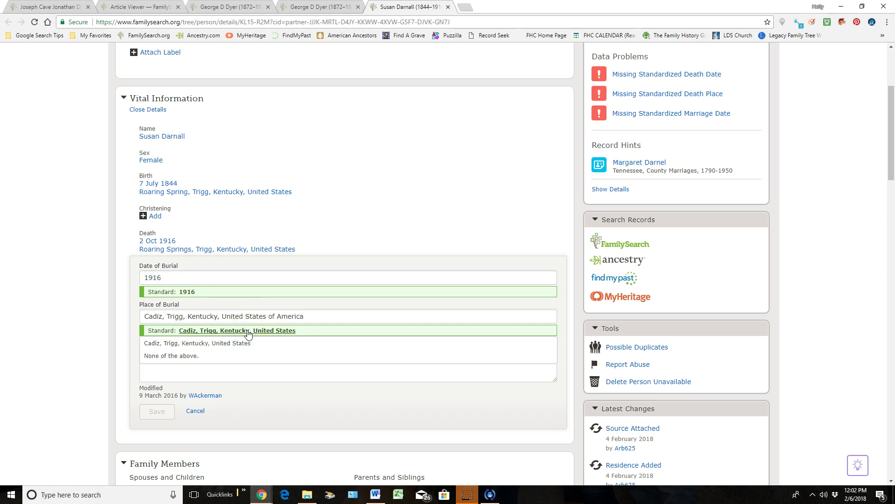
click(239, 346)
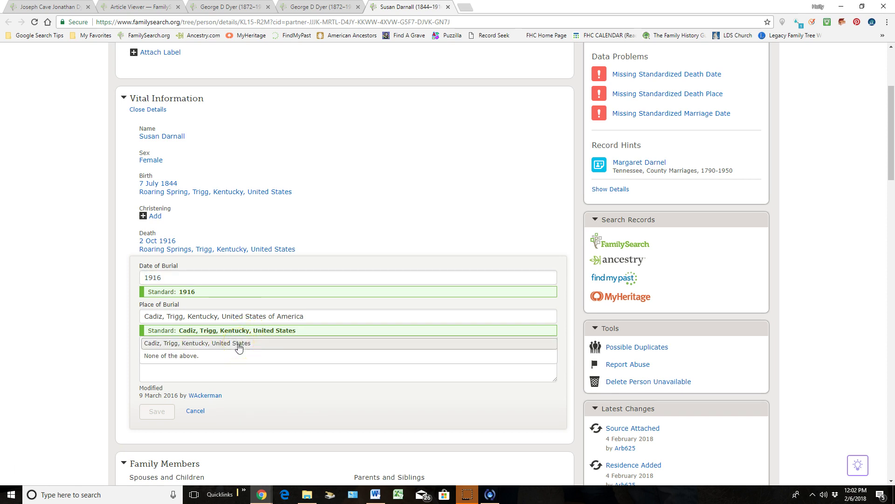
click(239, 346)
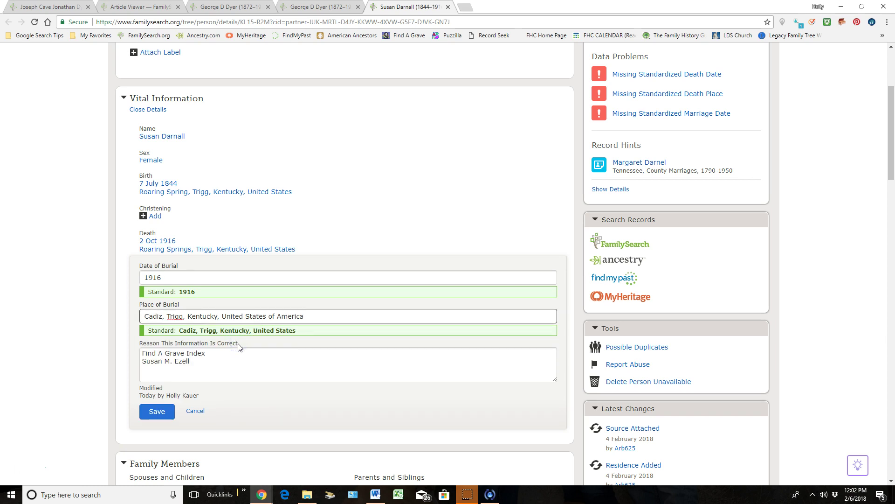
click(312, 316)
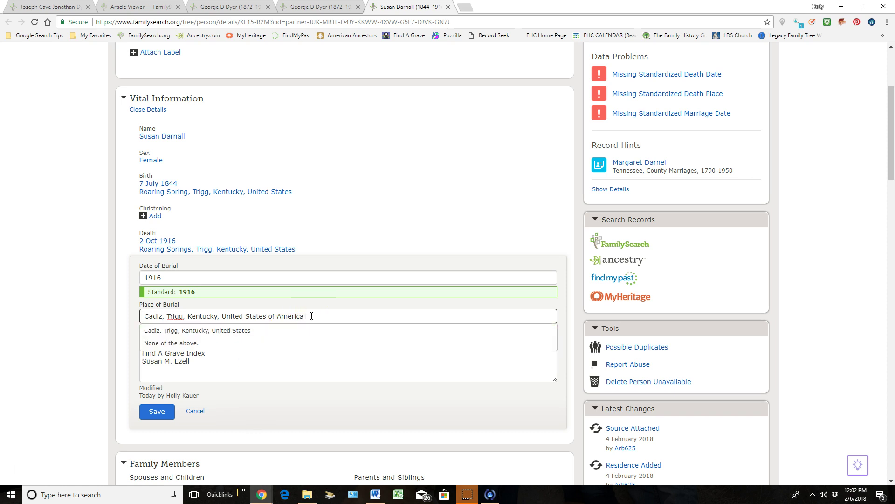
click(271, 332)
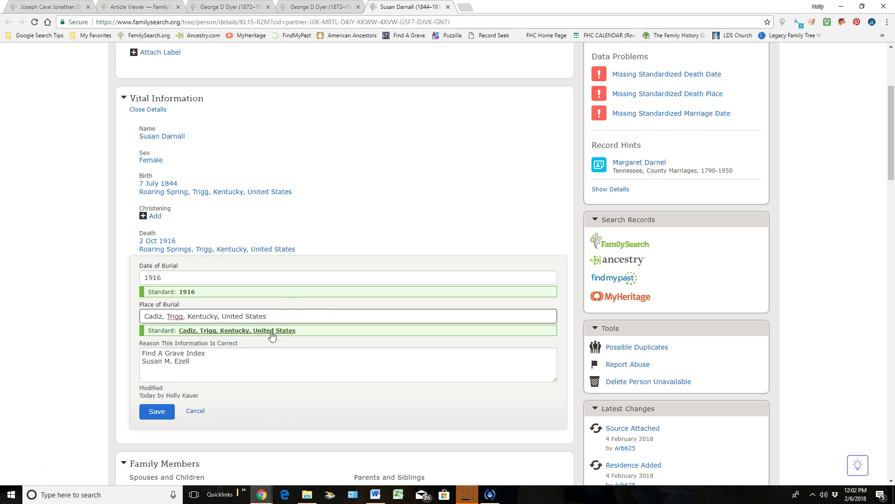
click(156, 339)
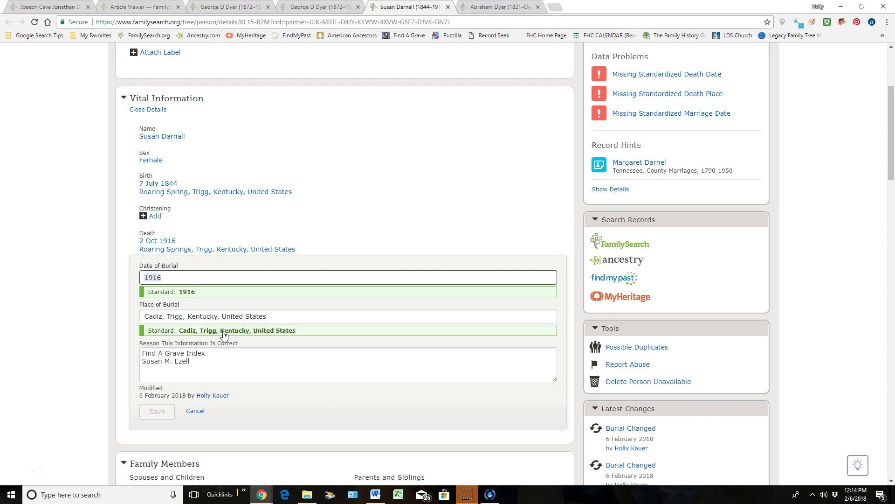
Step: Go to Abraham Dyer's page and edit his ABT 1821, Georgia, USA birth entry
click(320, 272)
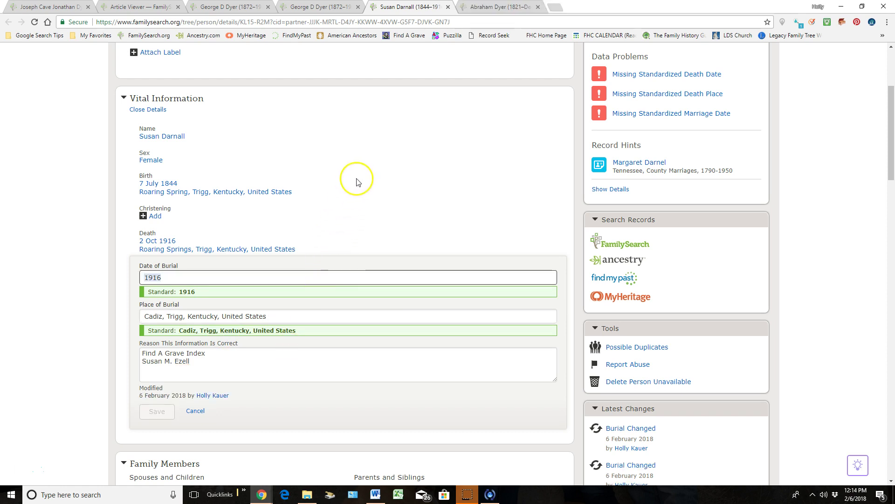
click(474, 7)
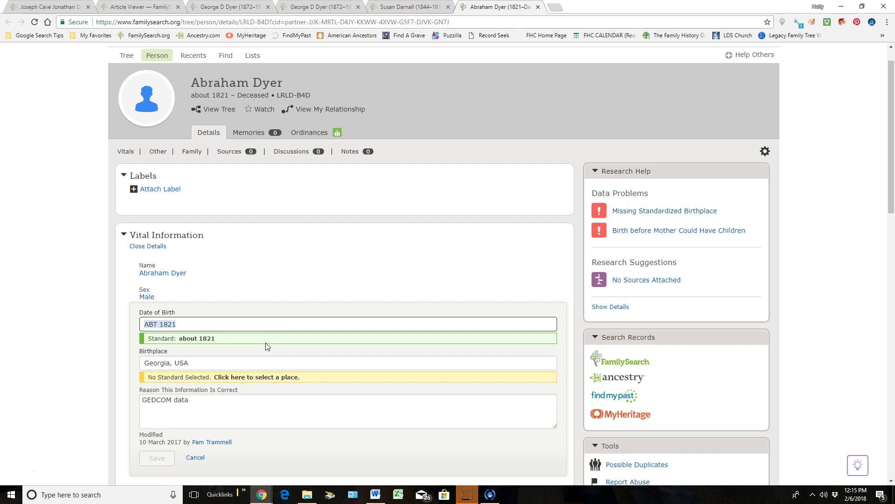
Step: Standardize Abraham Dyer's birth to about 1821, Georgia, United States, with reason 'Standardizing', and save
click(187, 324)
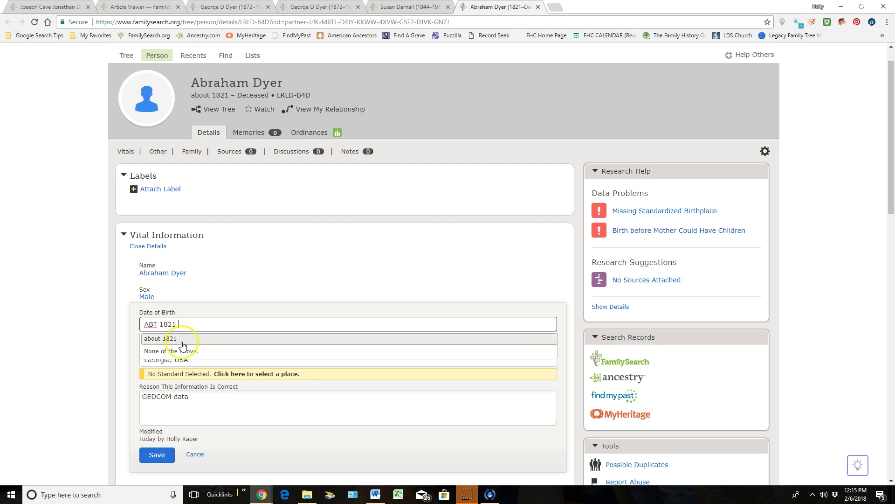
click(181, 342)
click(194, 364)
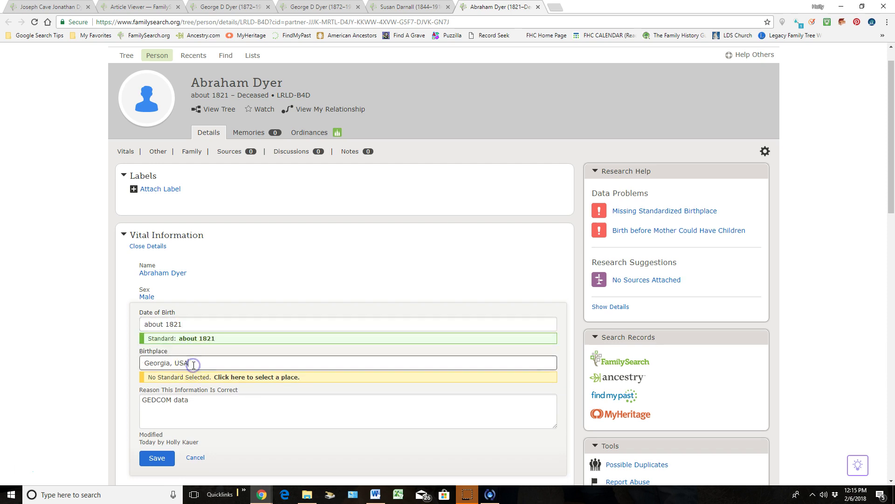
click(196, 378)
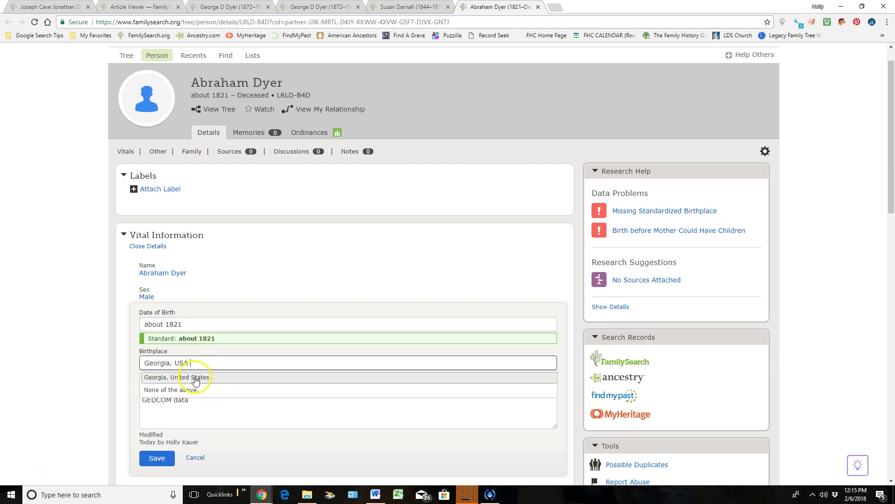
click(195, 378)
drag(190, 401, 139, 398)
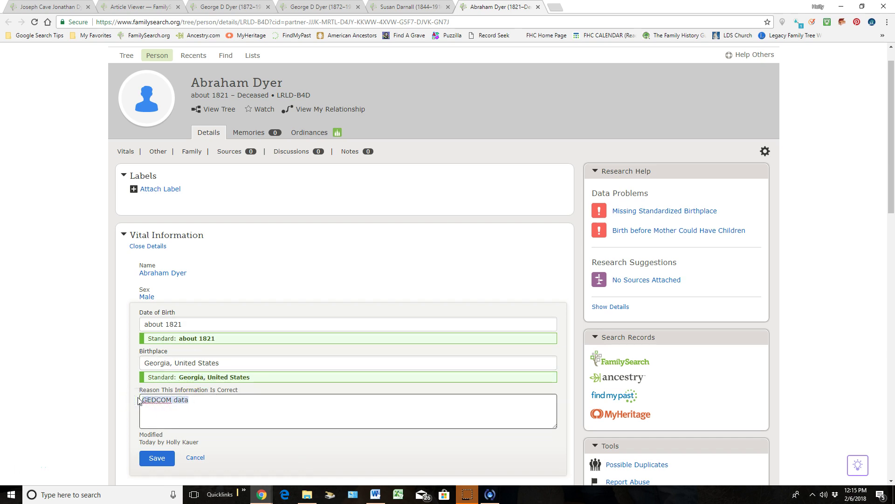
text(Standardizing)
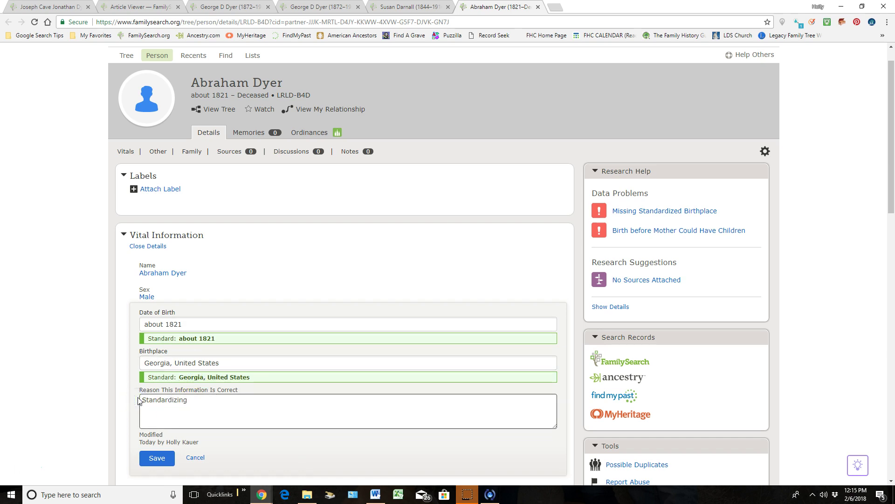
click(168, 457)
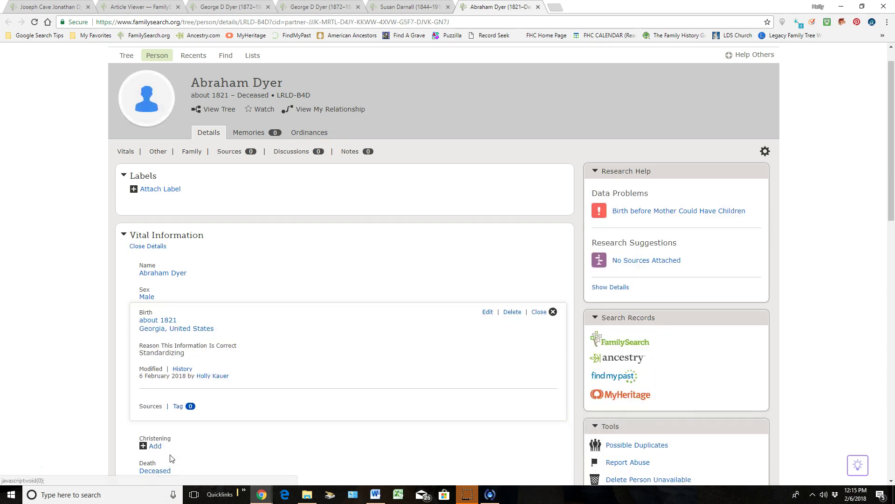